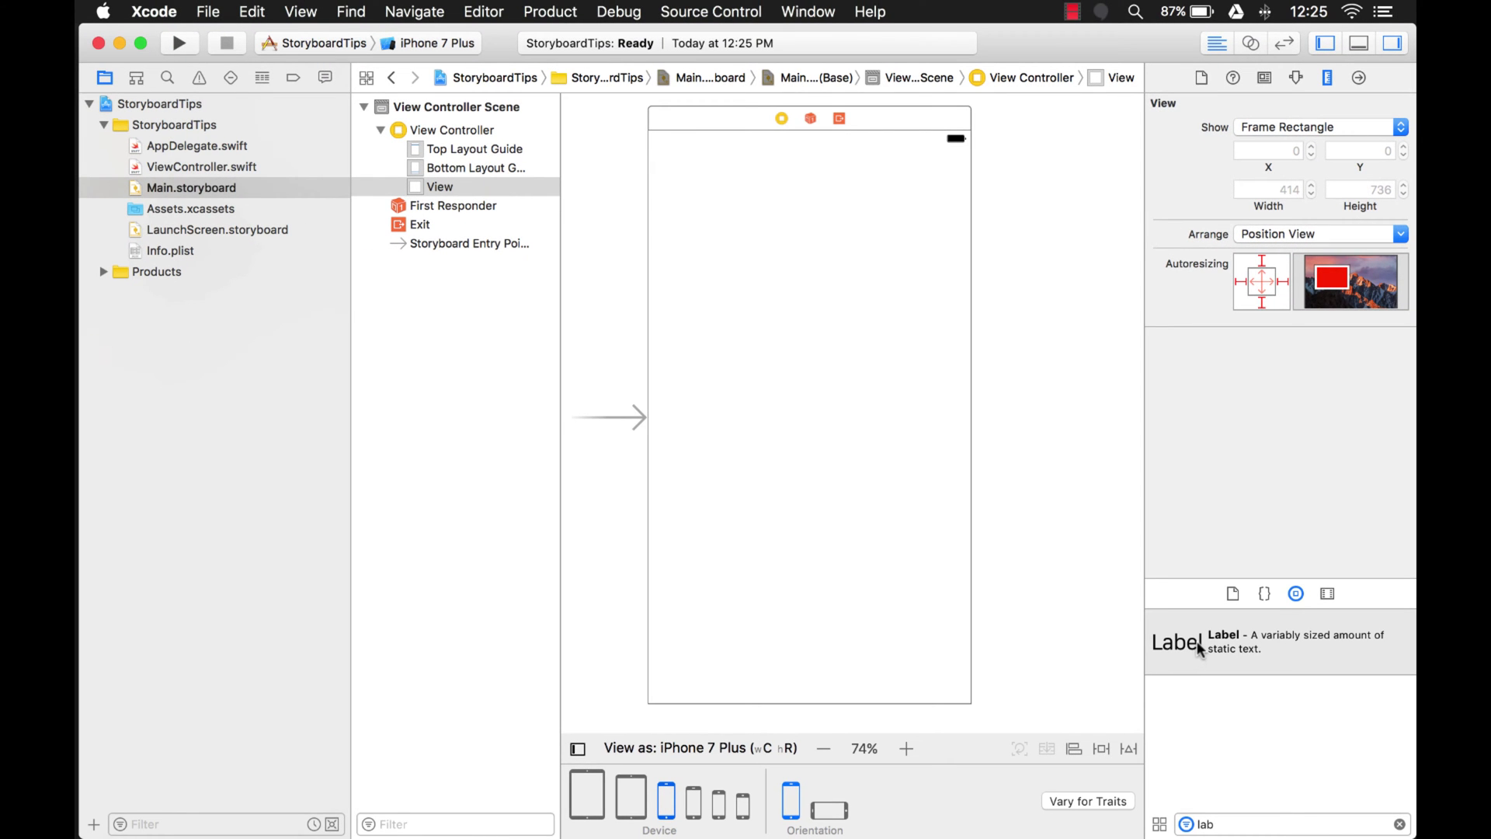
- Add a Label near the top centre of the view and fix its top and left autoresizing margins
mouse_move(1195, 647)
mouse_down()
mouse_move(801, 169)
mouse_move(822, 170)
mouse_up()
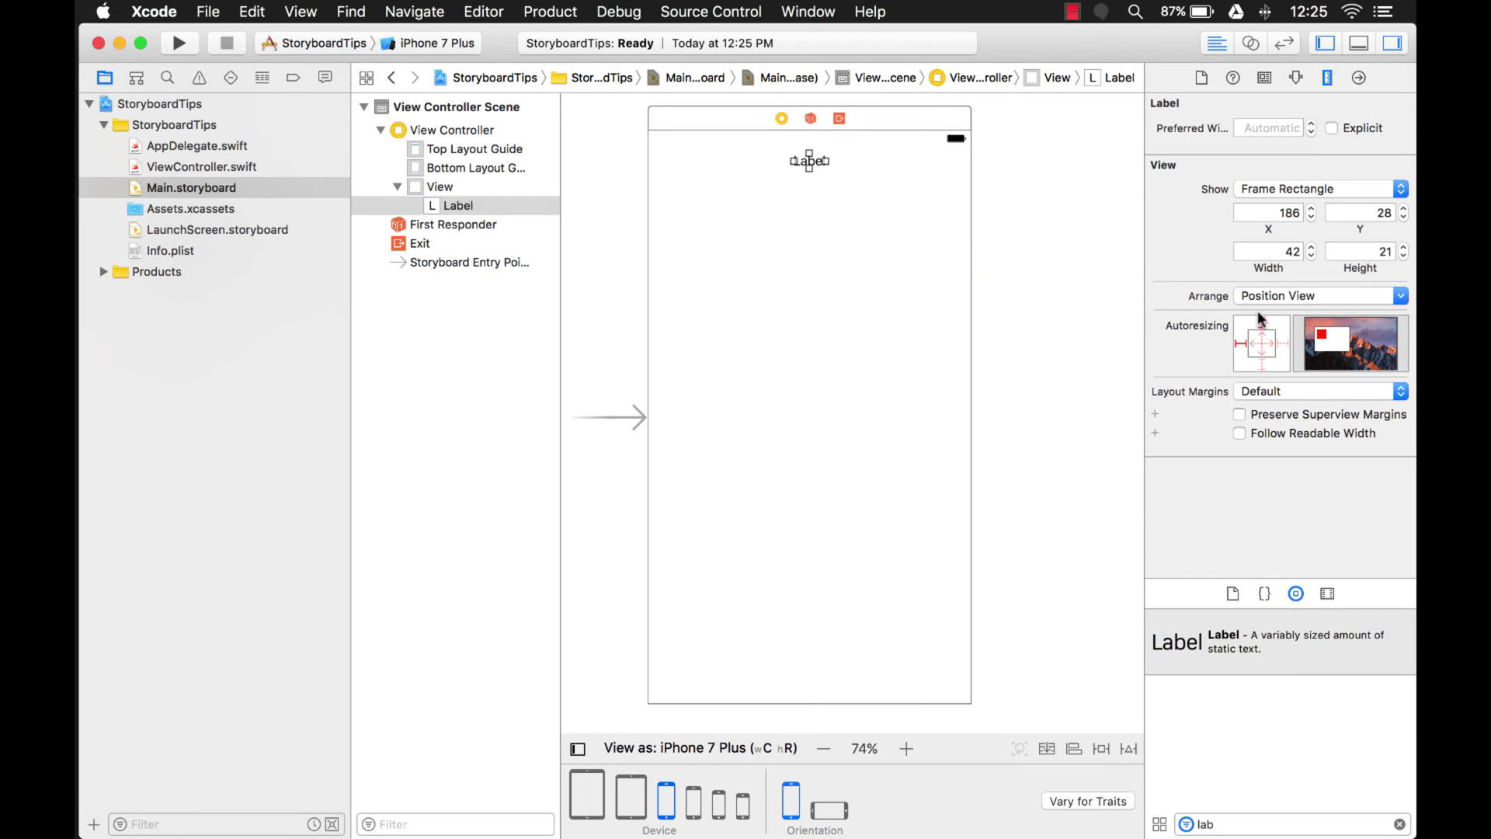
mouse_move(1262, 343)
click(1262, 323)
click(1242, 343)
- On the iPad Pro 12.9" preview, centre the label at the top, then check iPhone 4s and iPhone 7 Plus
click(588, 798)
scroll(908, 420, down, 5)
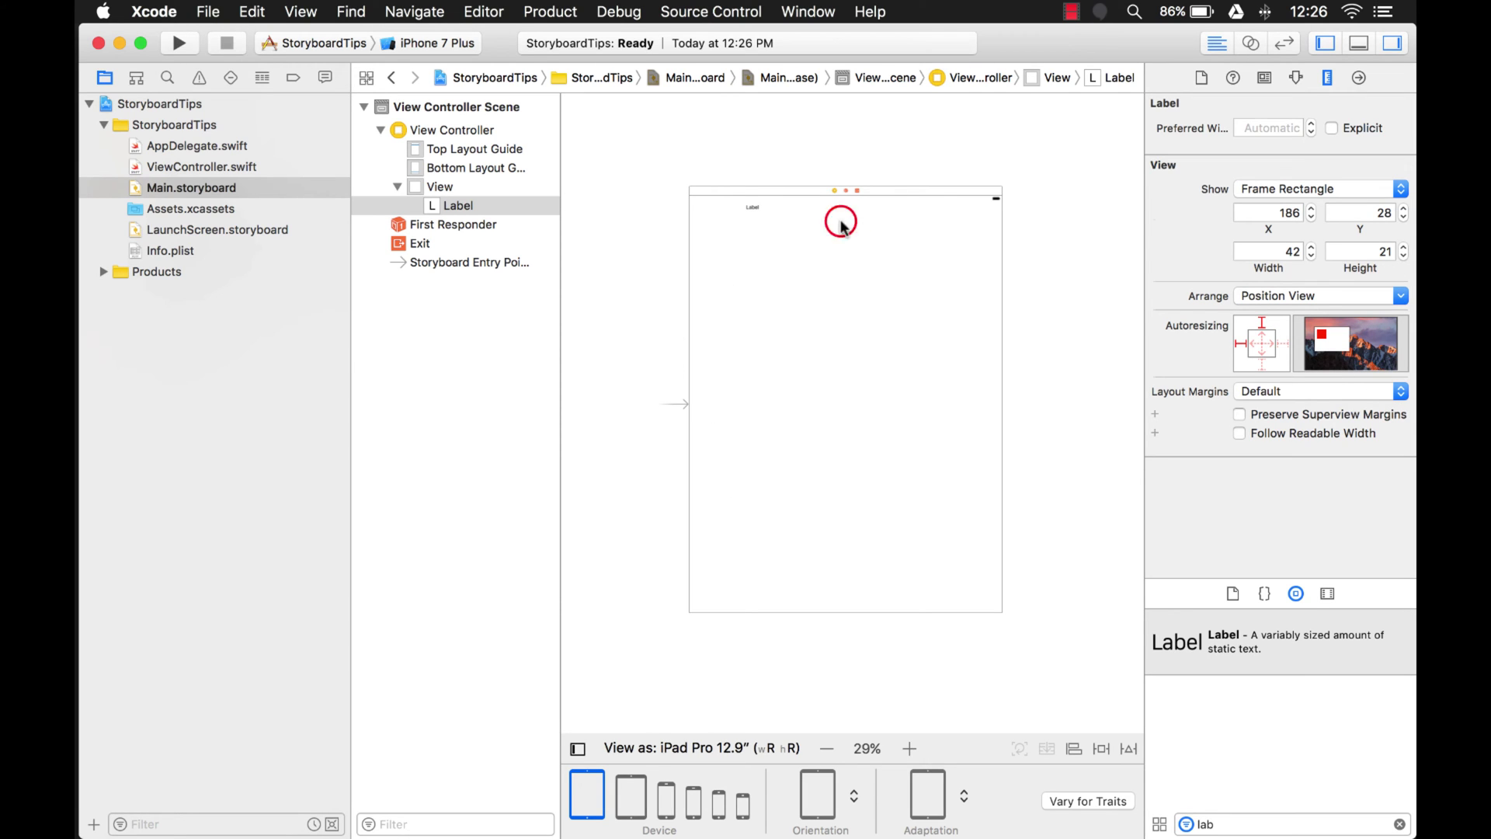
drag(753, 207, 846, 210)
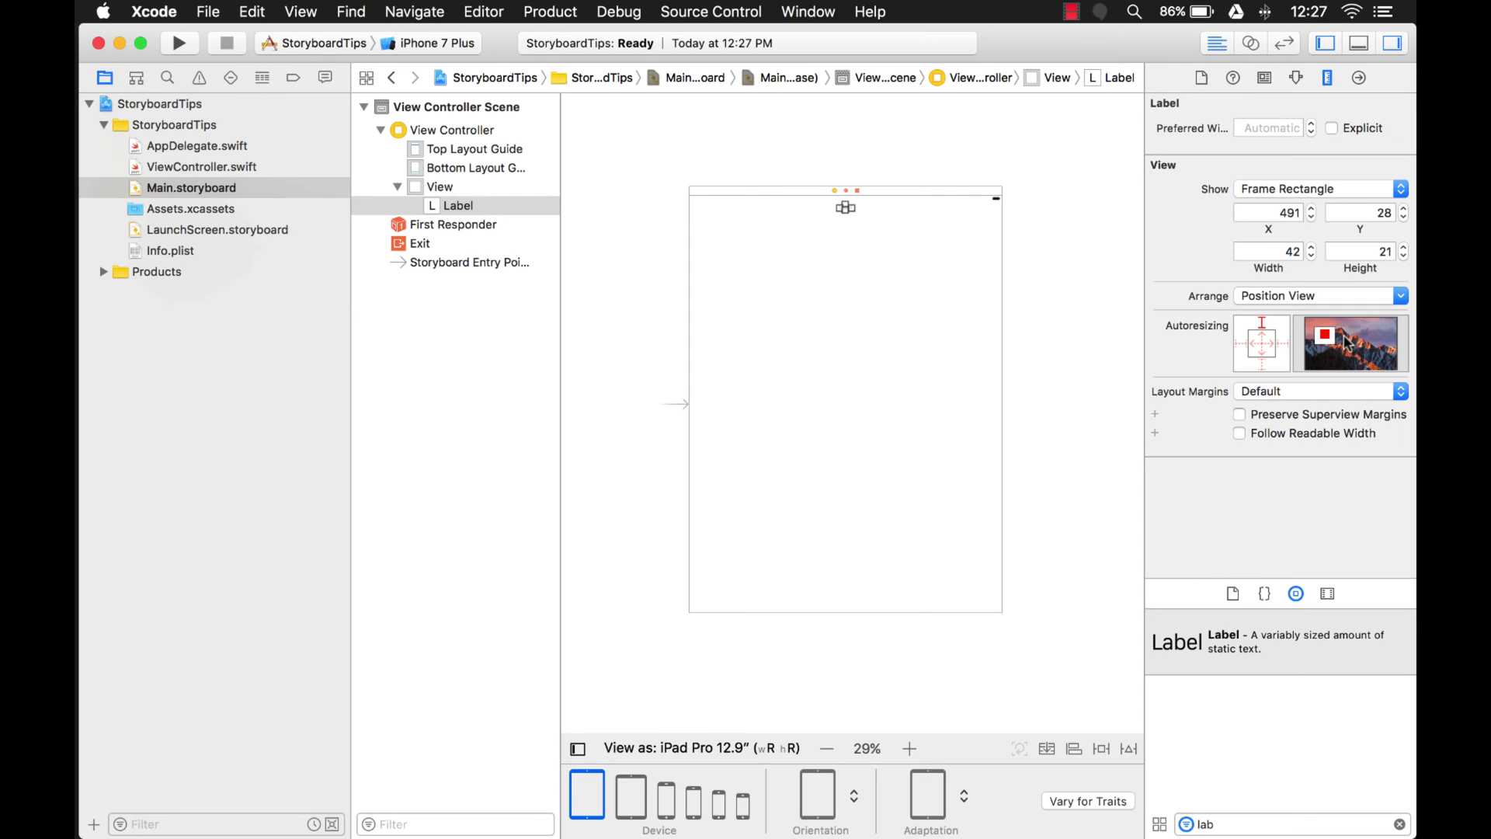
click(744, 801)
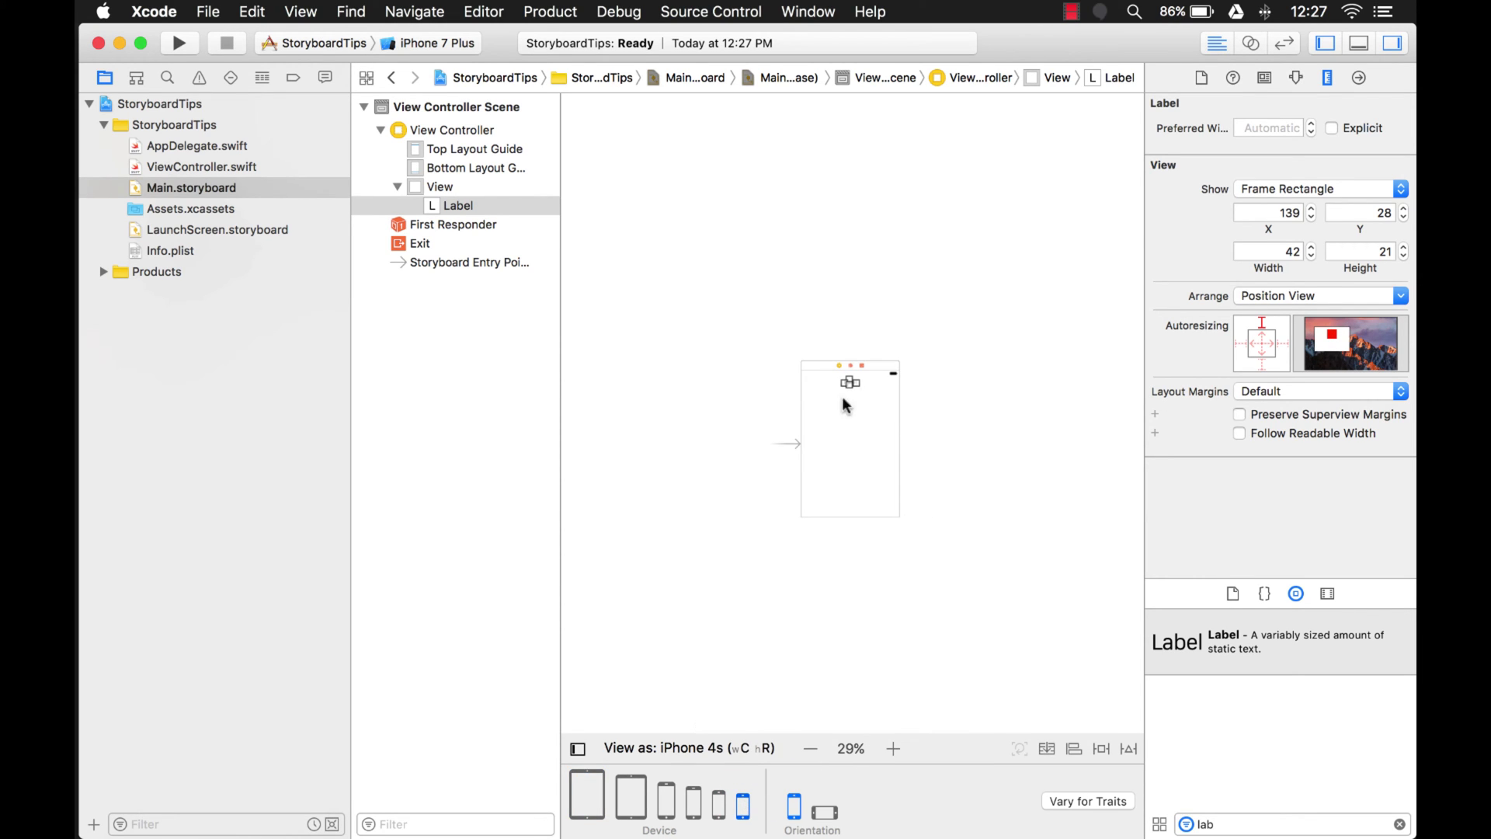
scroll(847, 396, up, 5)
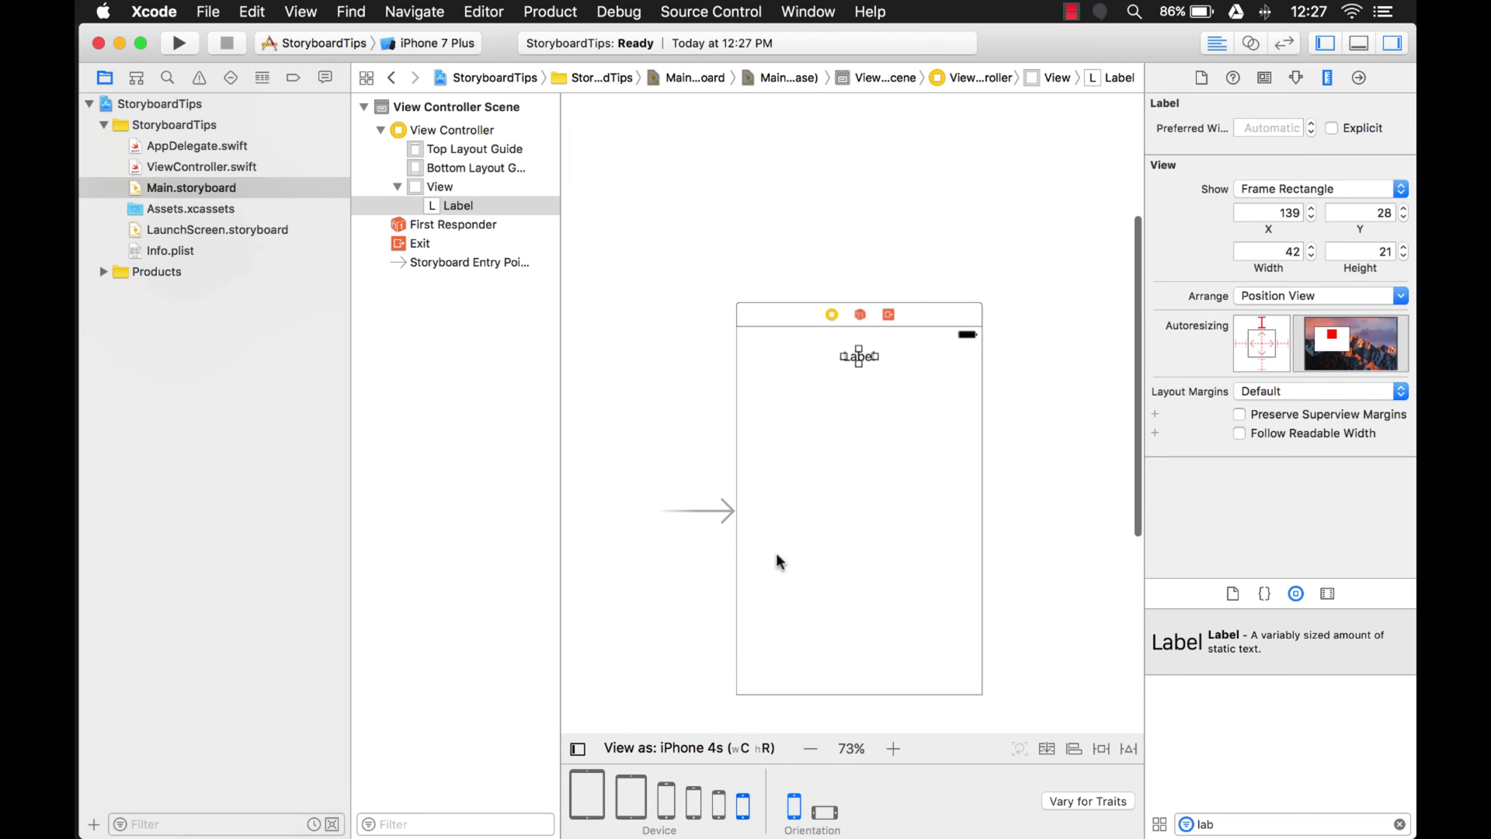
click(668, 801)
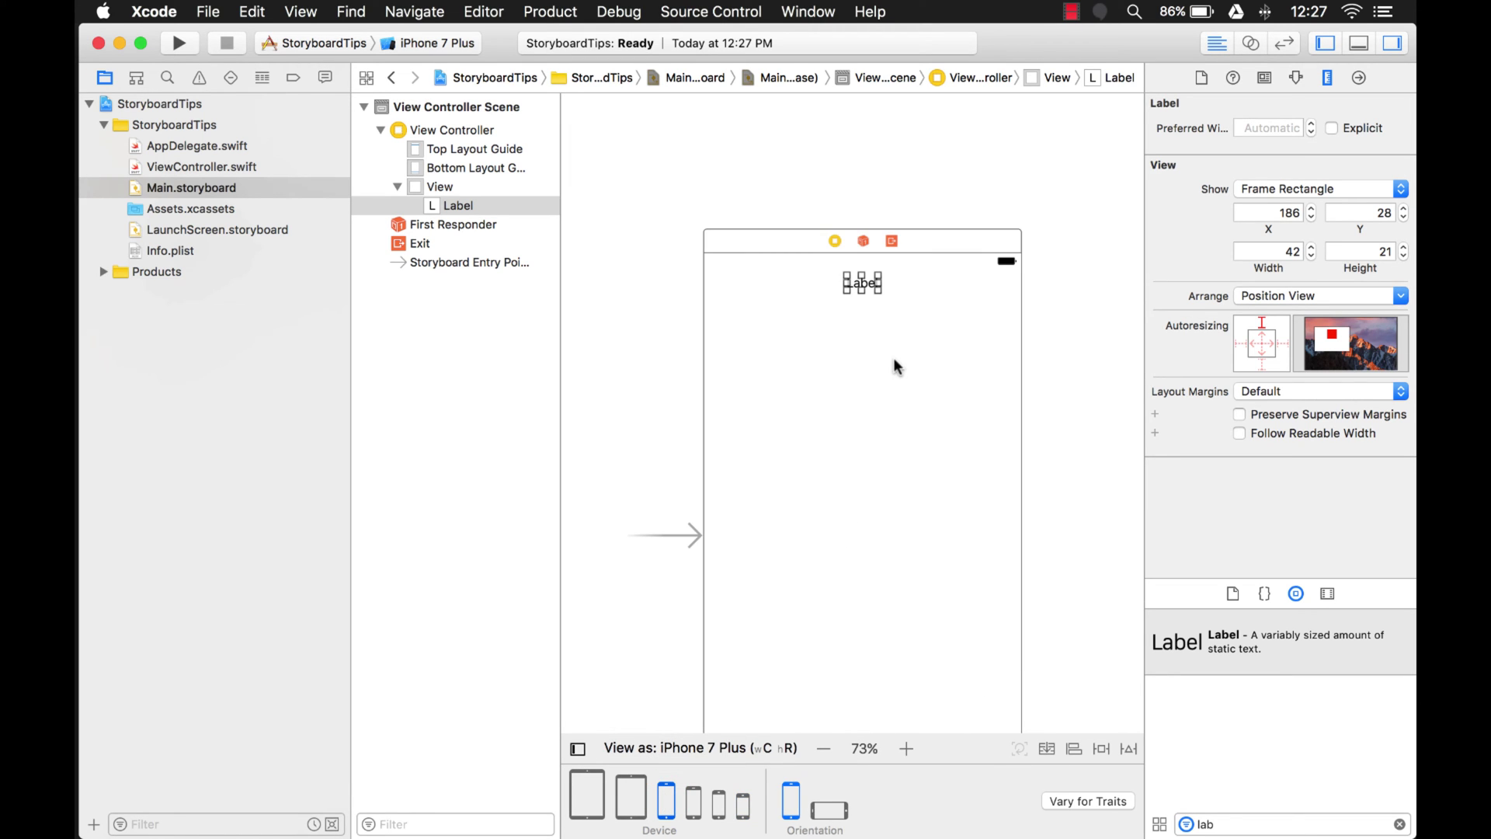
scroll(886, 393, down, 3)
scroll(886, 369, down, 1)
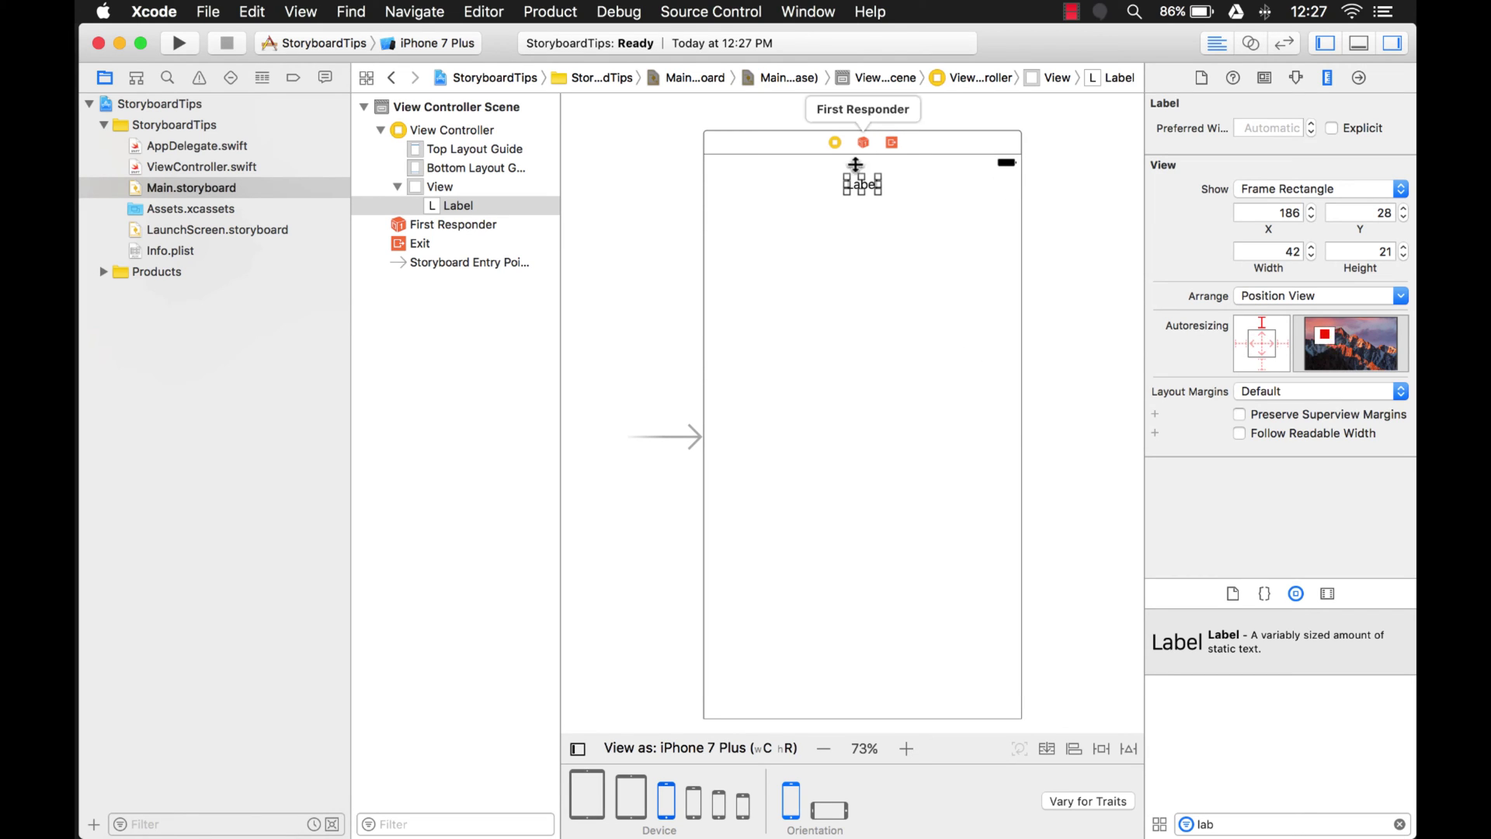
- Move the label to the top-left corner at 20,20 and widen it to 188 points
drag(862, 184, 990, 186)
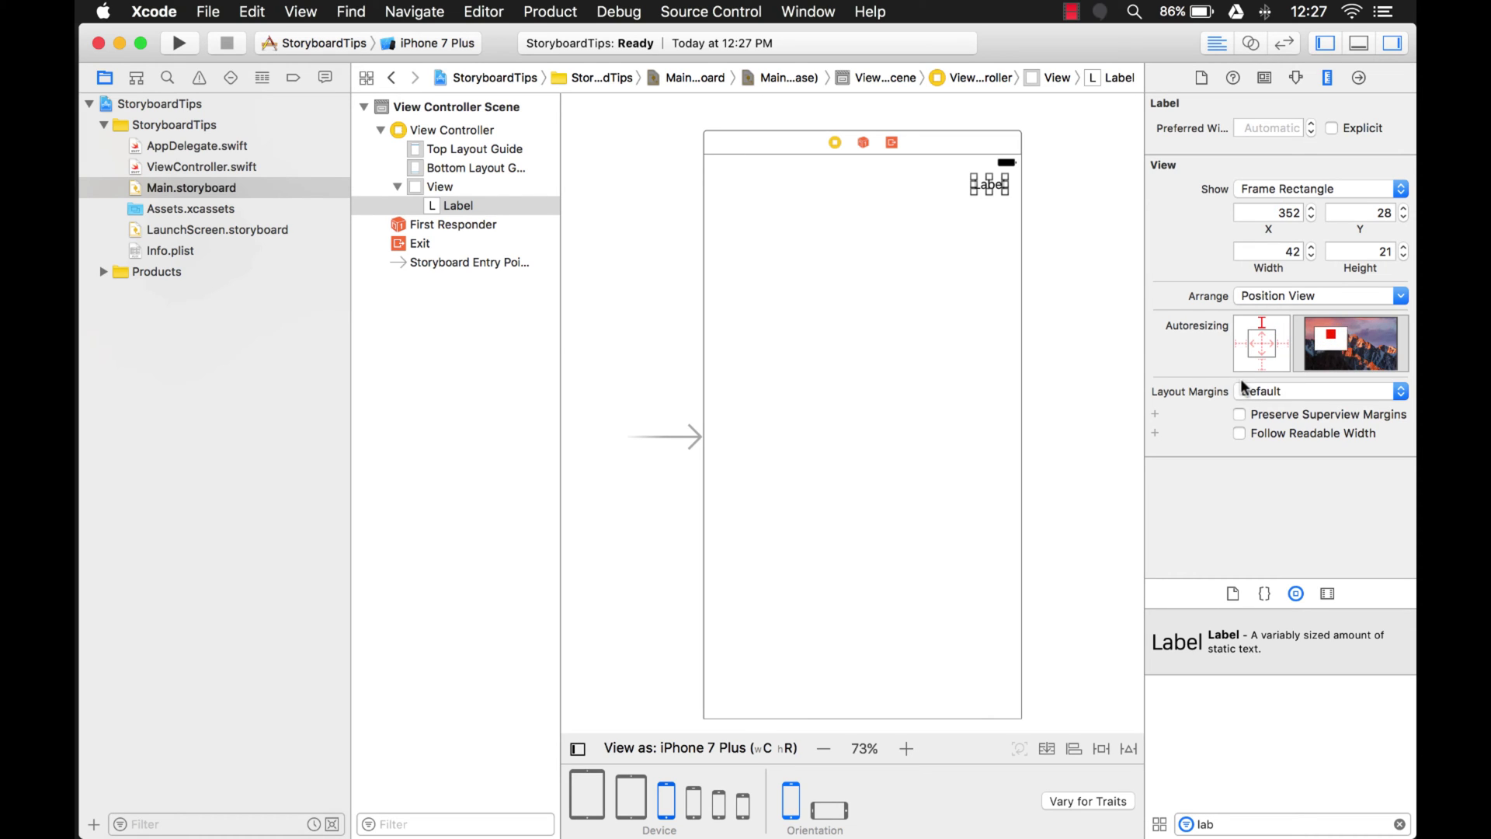
drag(989, 183, 736, 176)
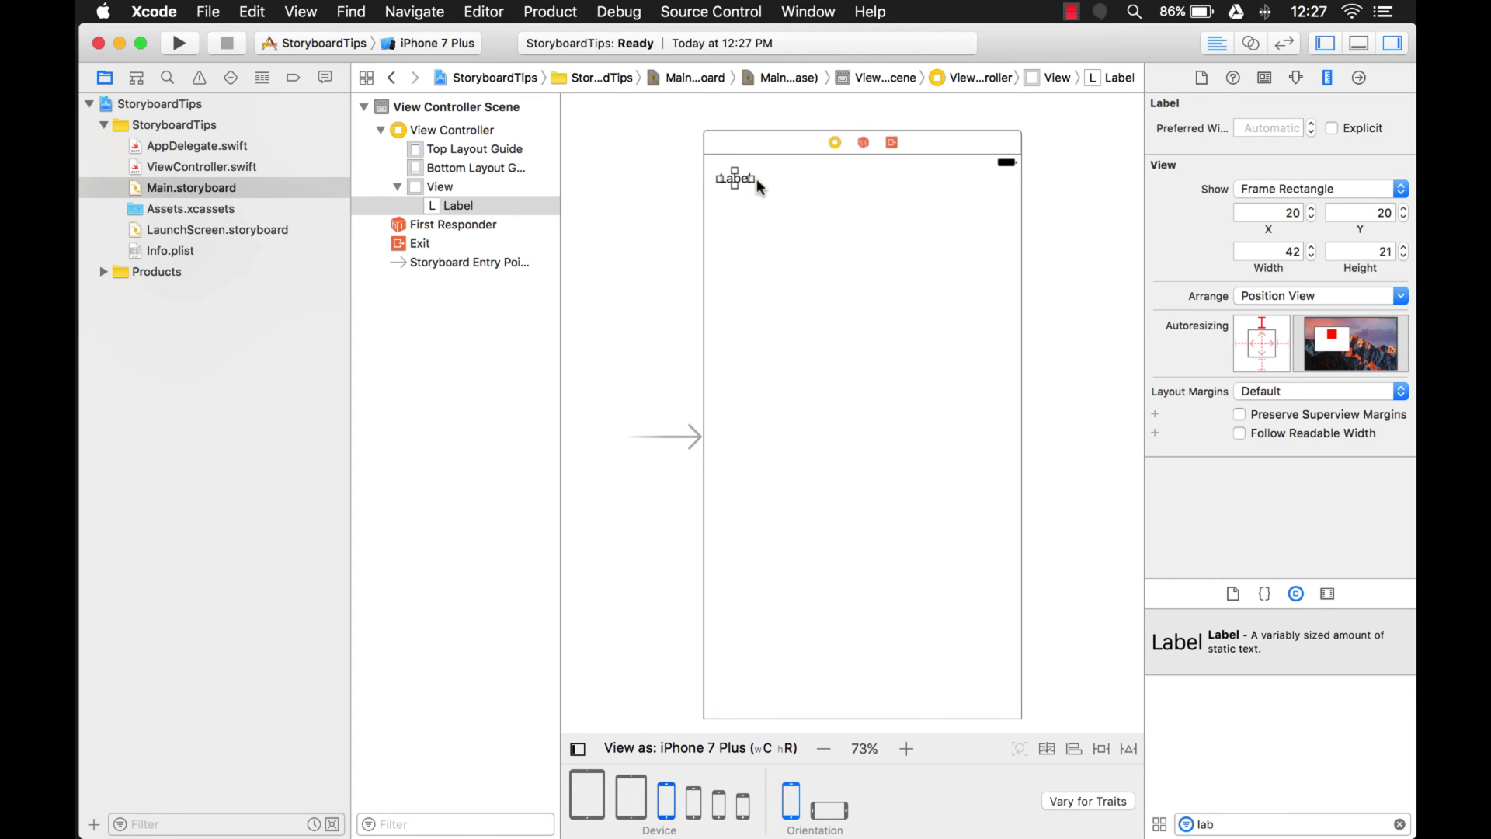
drag(758, 178, 866, 182)
- Give the label a dark green background from the recently used colours
click(1295, 77)
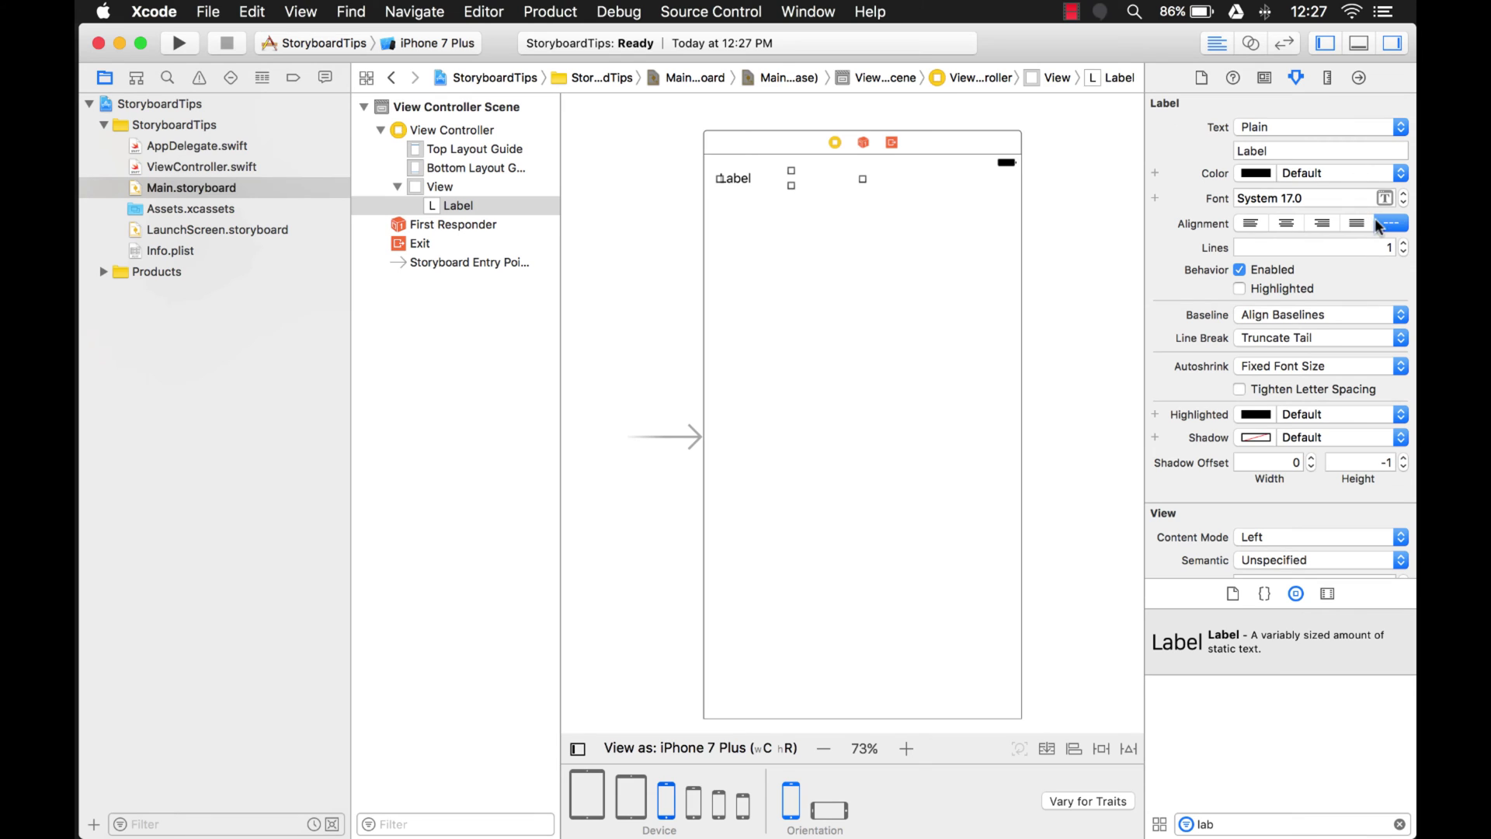
scroll(1301, 486, down, 5)
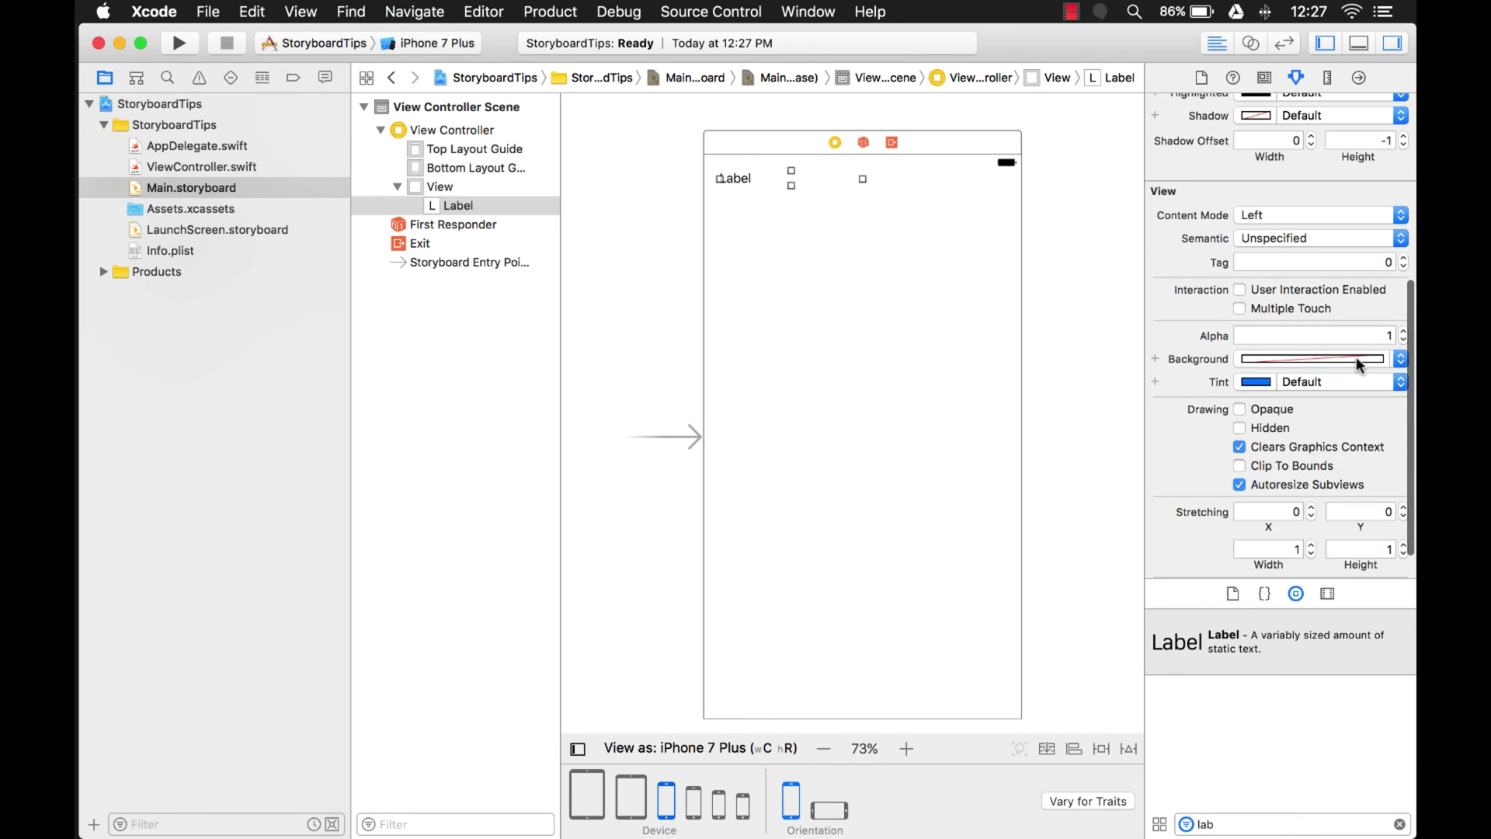
scroll(1336, 431, down, 3)
click(1400, 322)
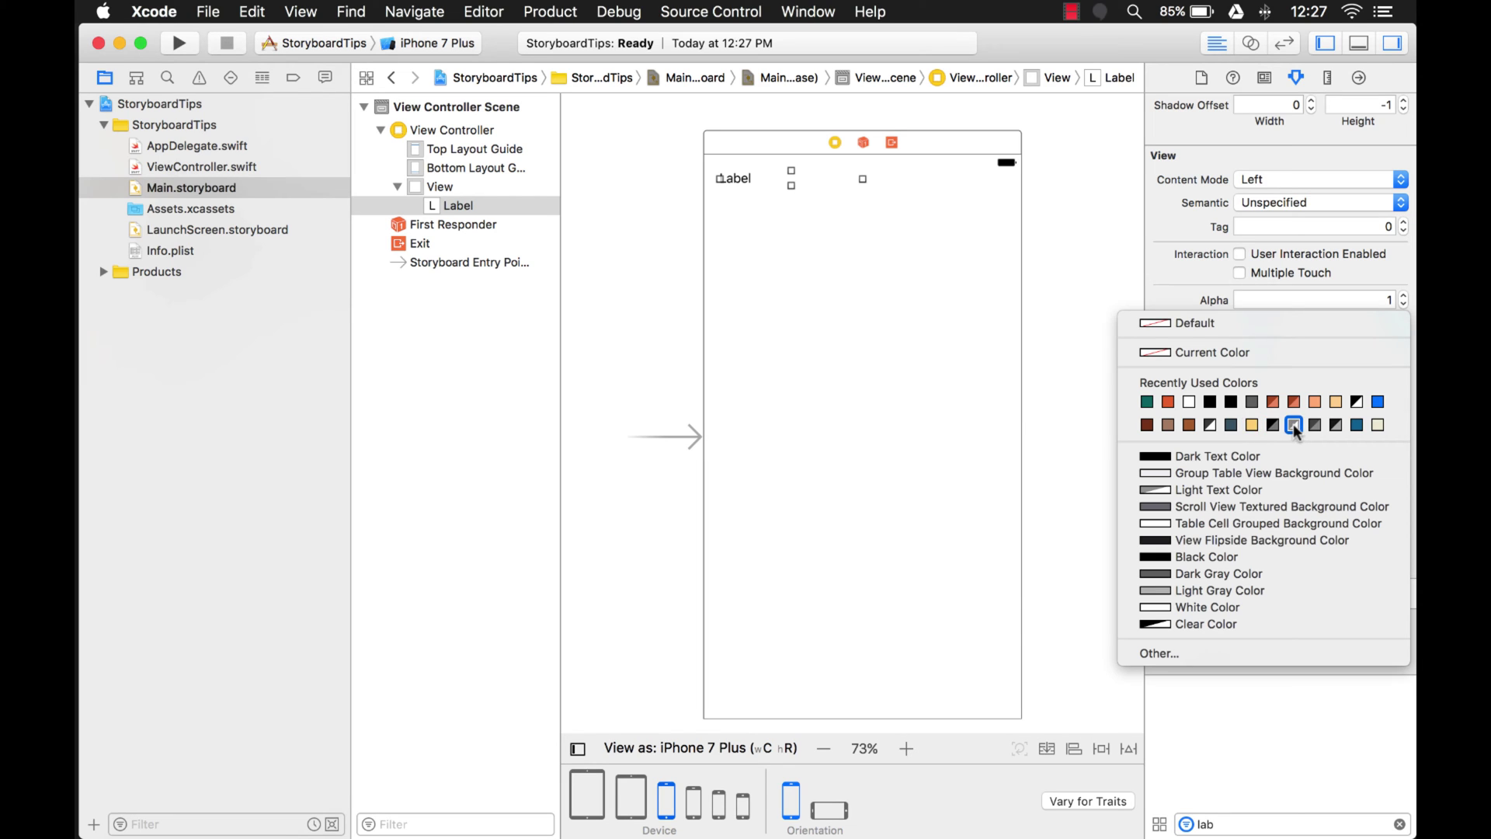
click(1294, 423)
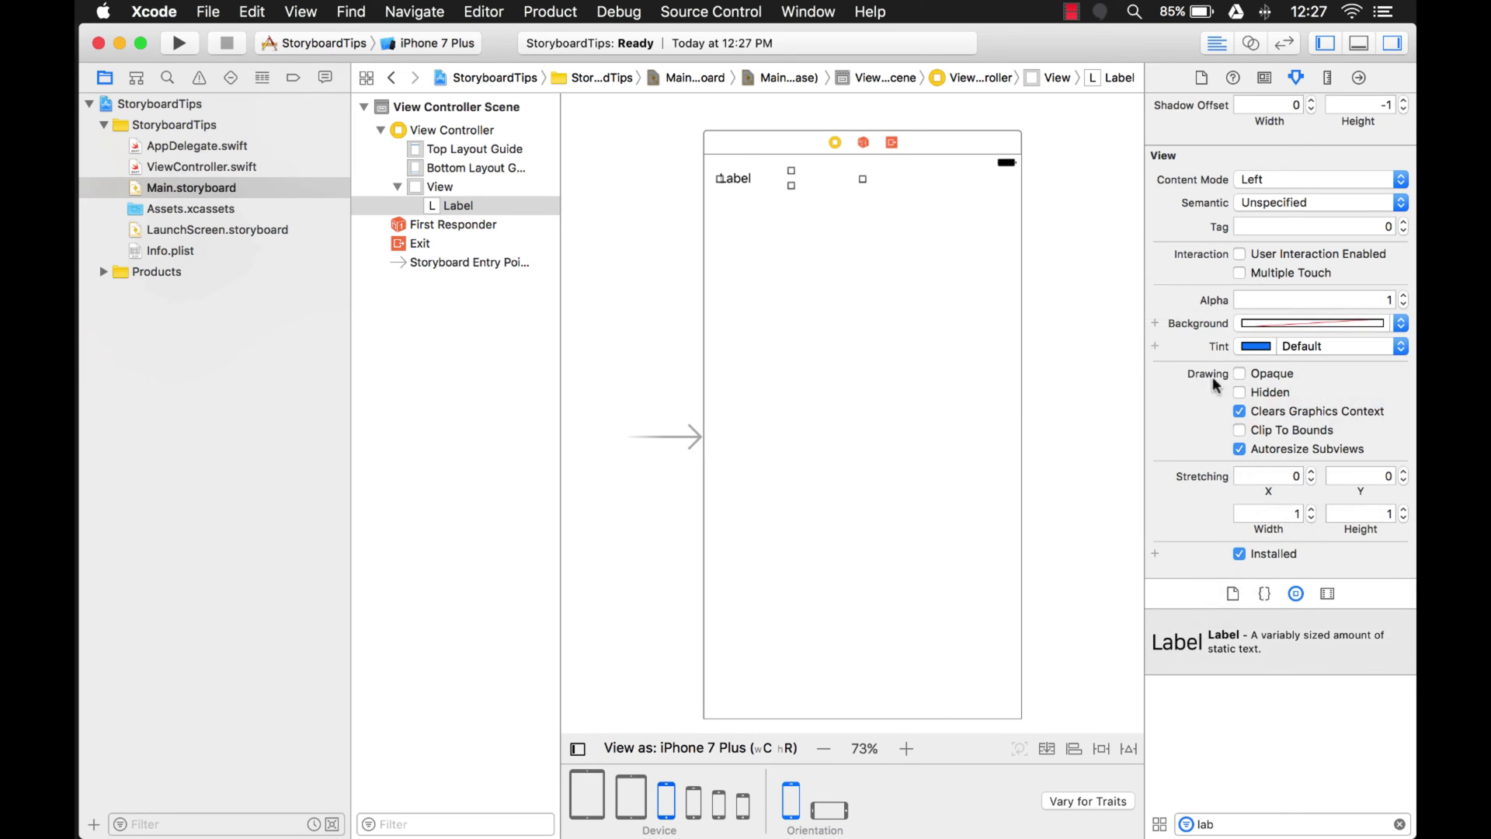
click(1401, 325)
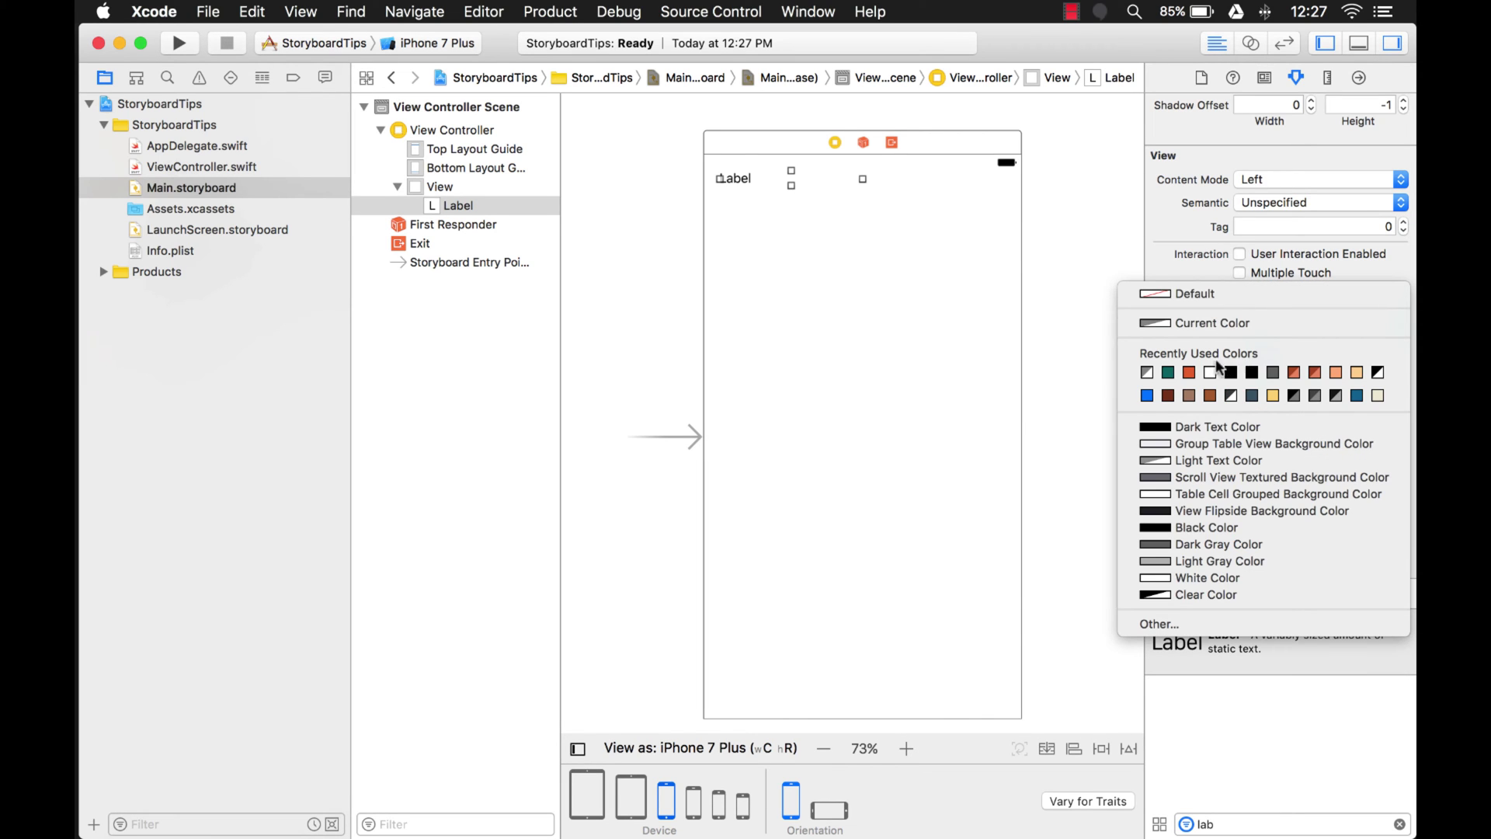
click(1168, 372)
click(956, 243)
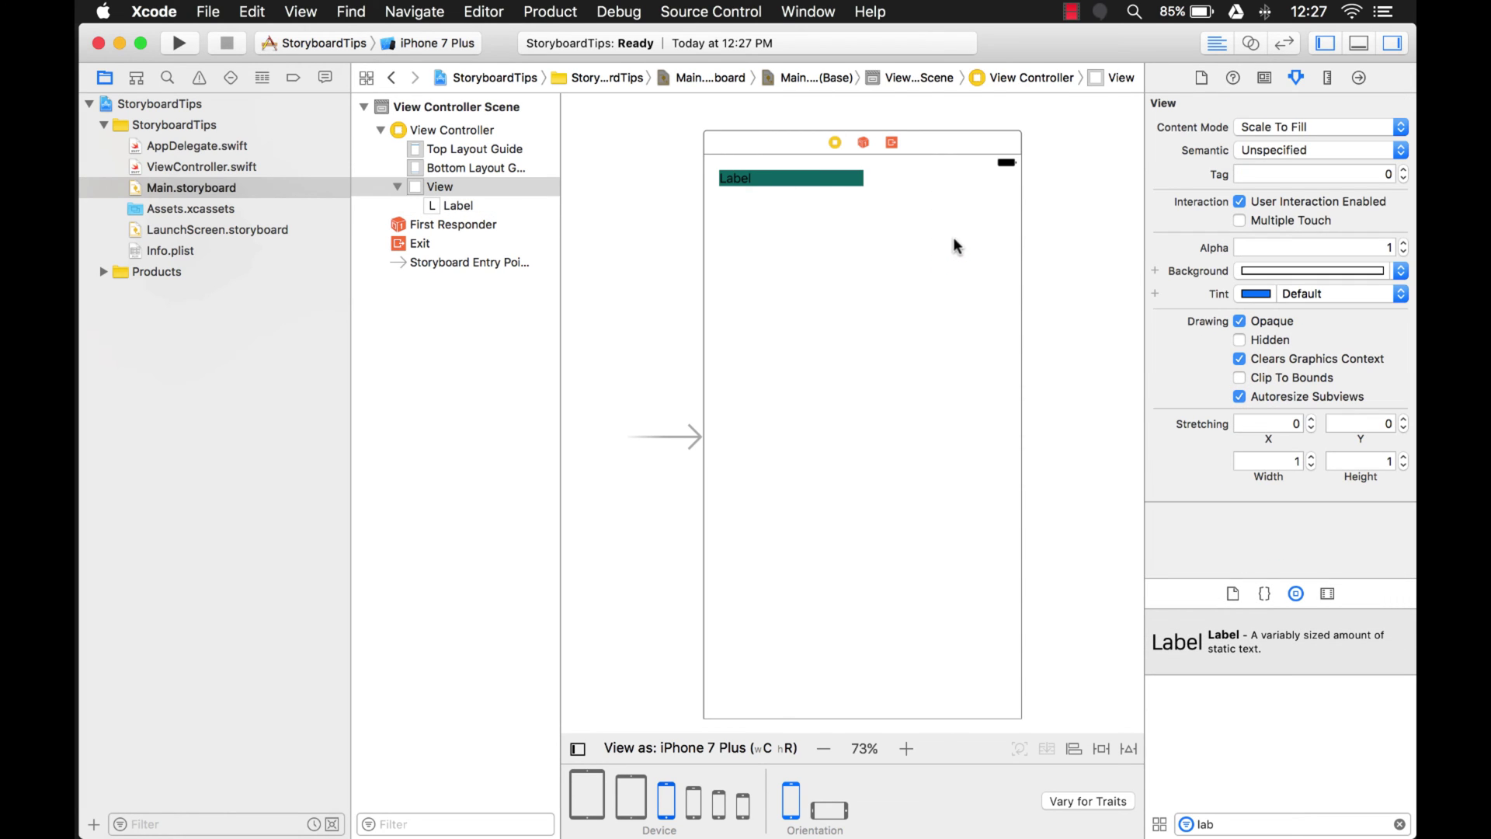
click(837, 179)
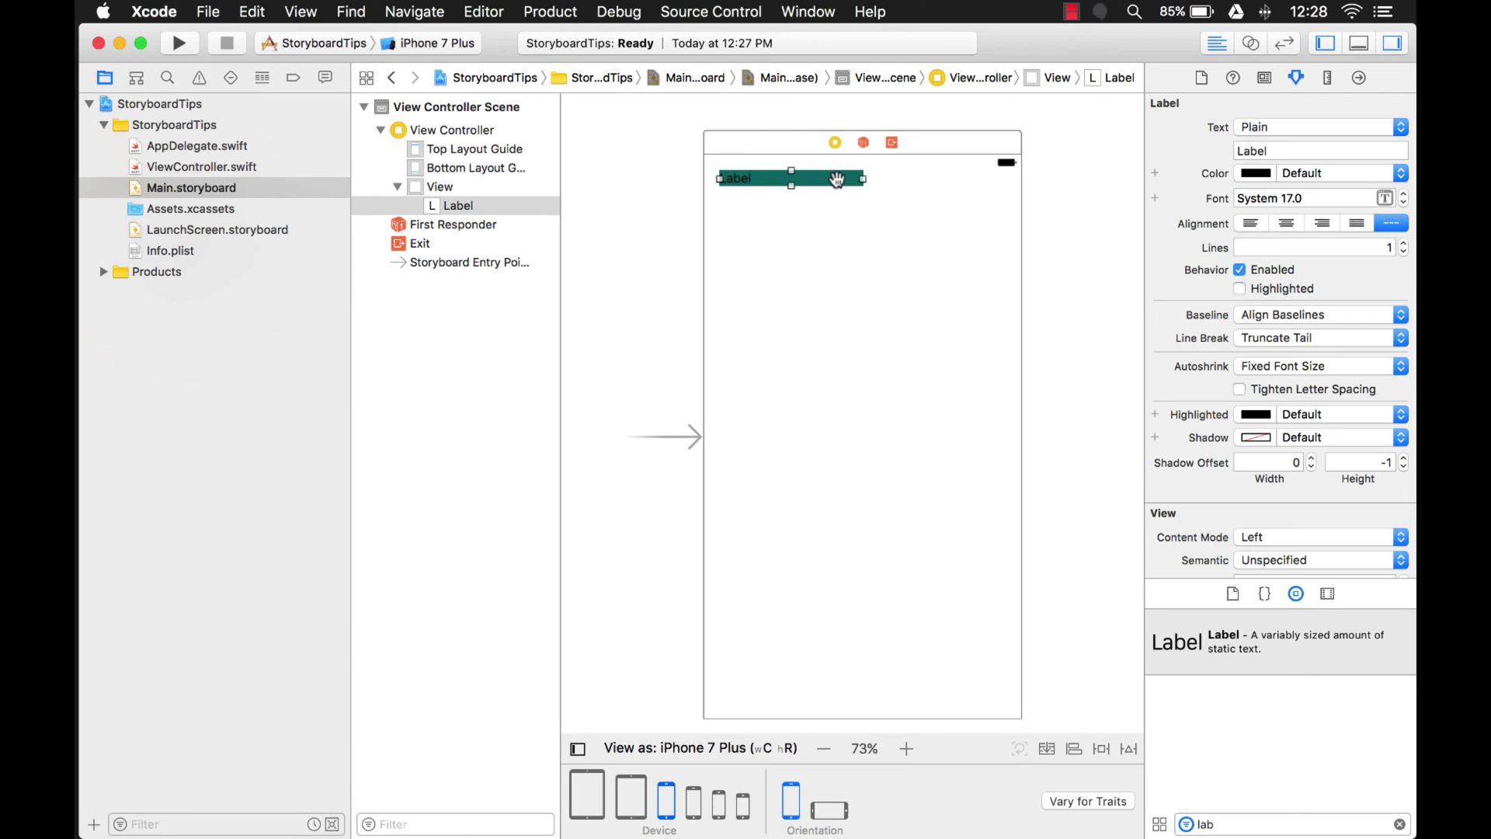
- Toggle the label's left and right autoresizing margins so its width becomes flexible
click(1328, 77)
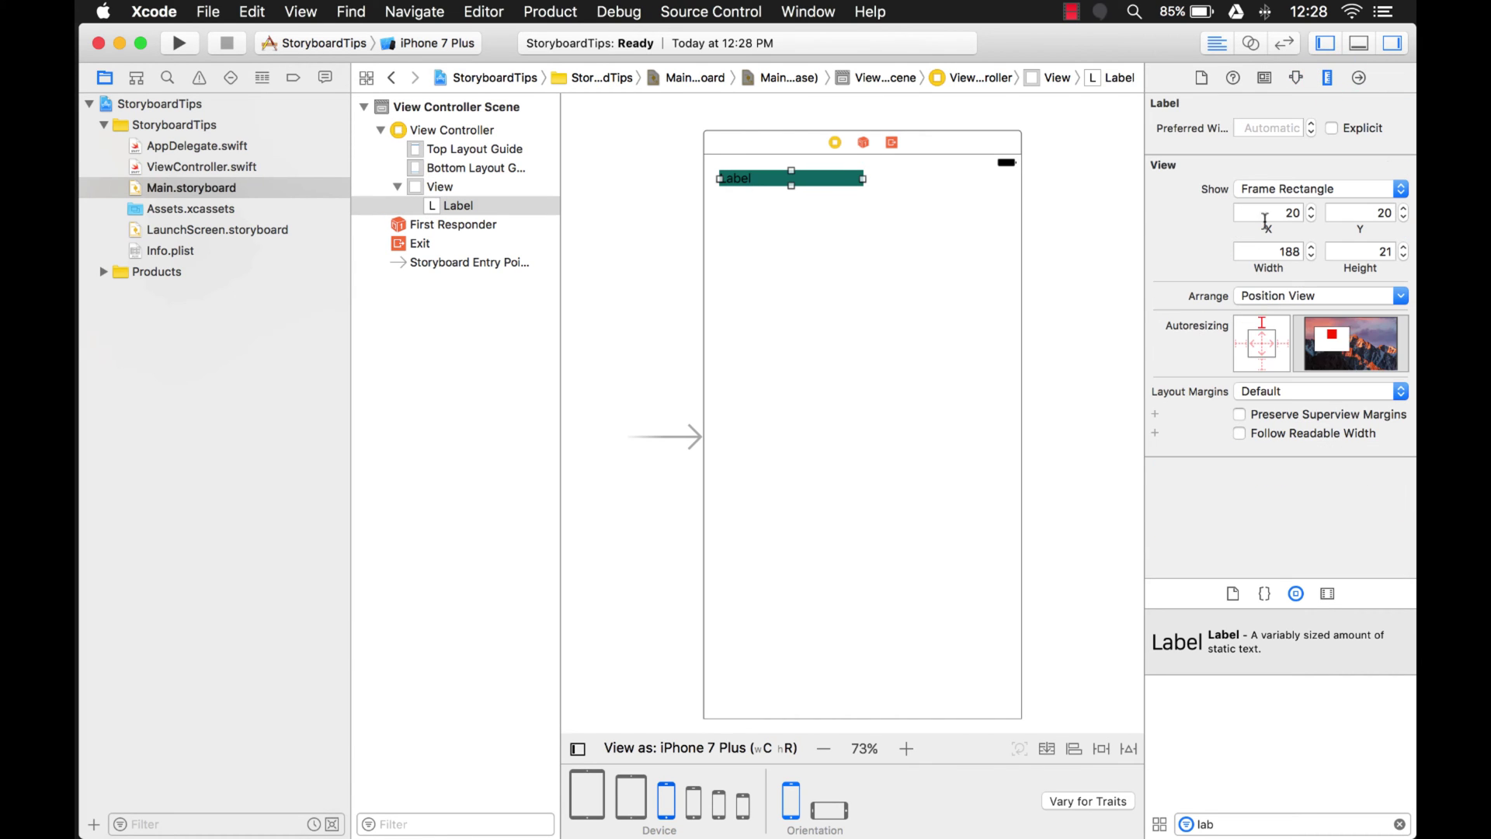
click(1243, 339)
click(1281, 345)
- Check the label stretches on iPhone 4s and iPad Pro, return to iPhone 7 Plus, and hide device options
click(744, 803)
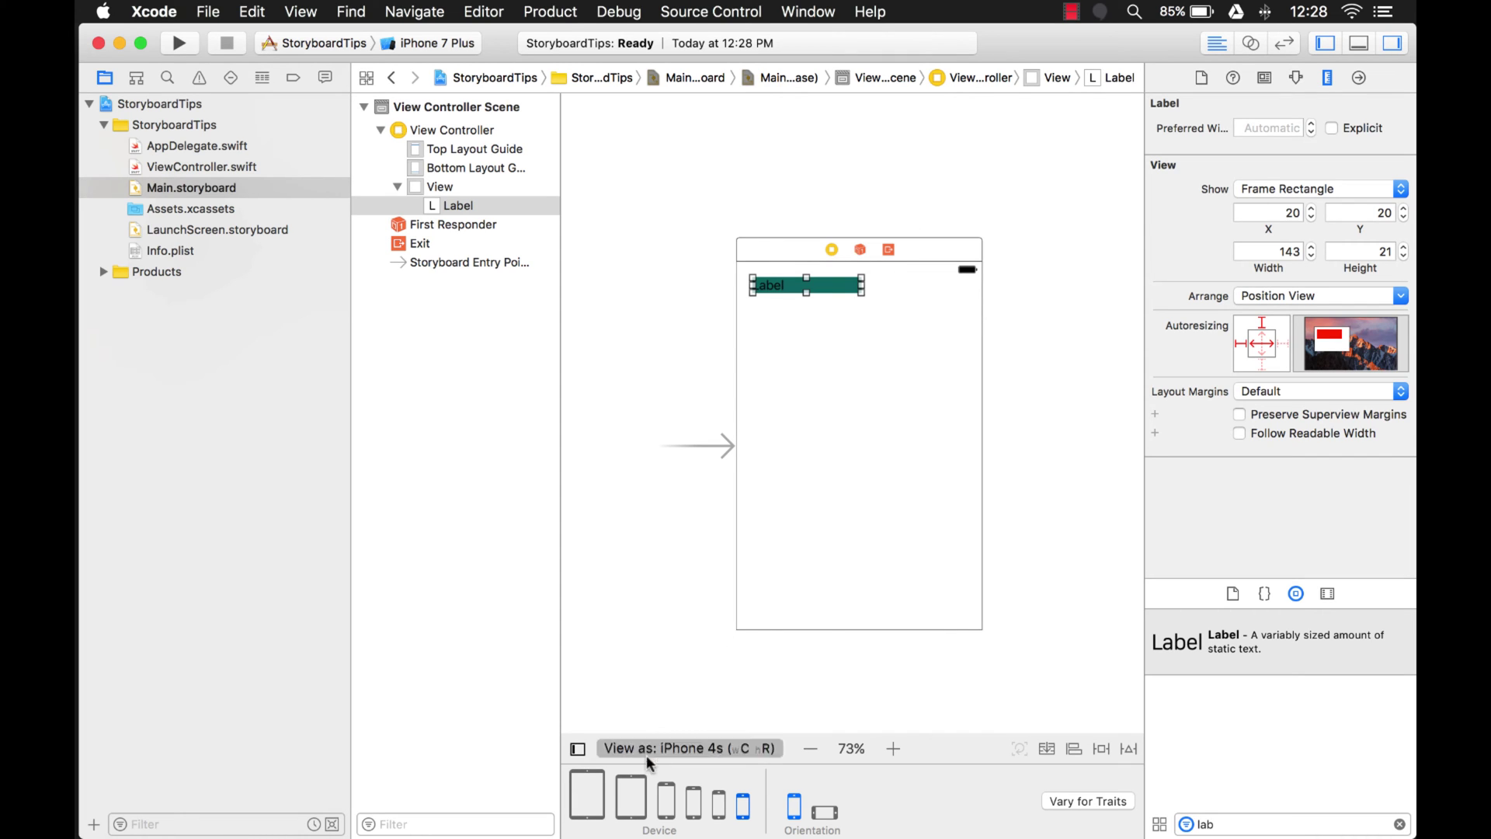
click(587, 796)
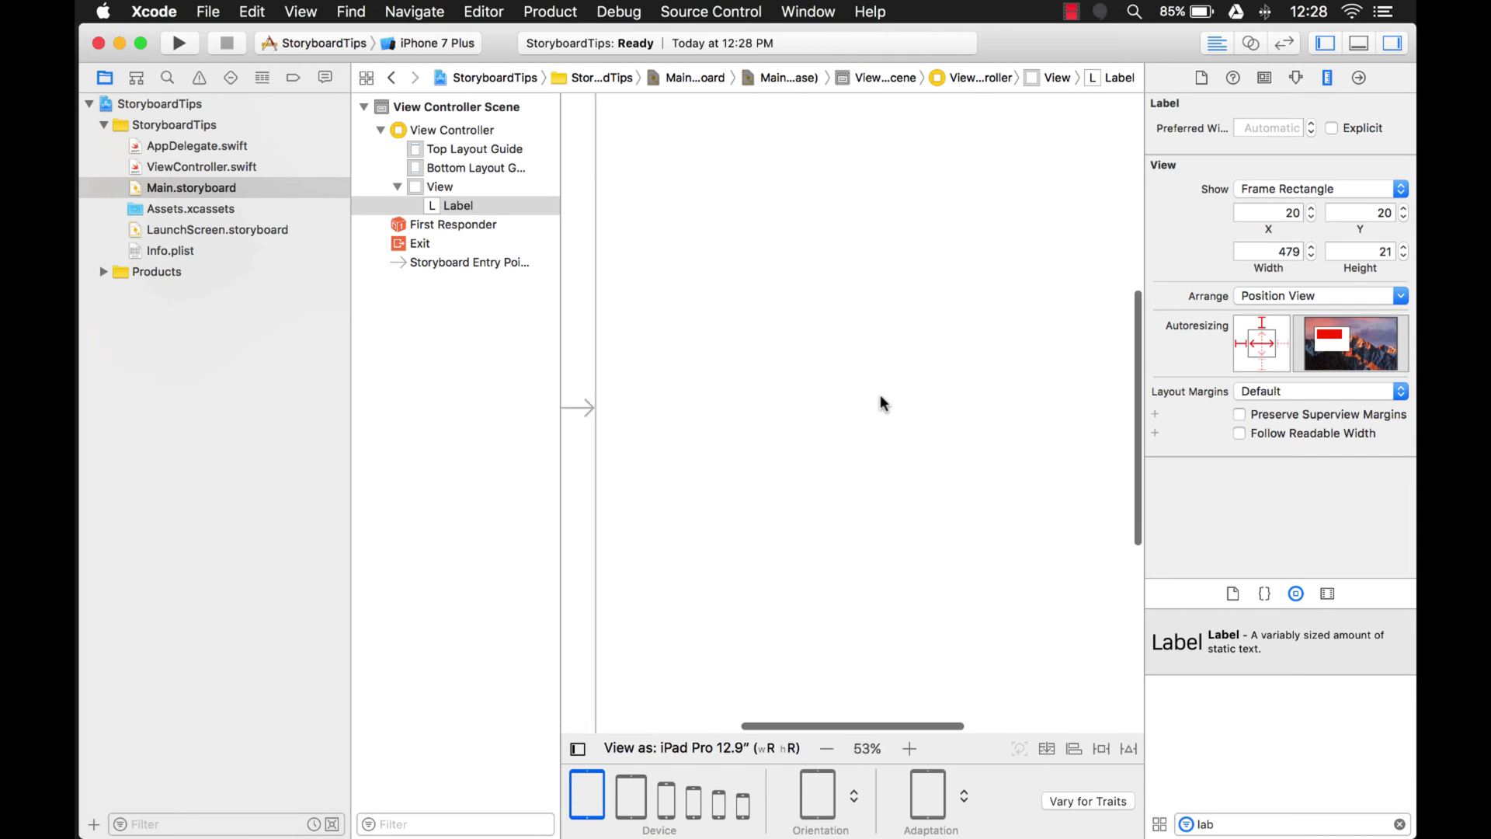
scroll(879, 395, down, 3)
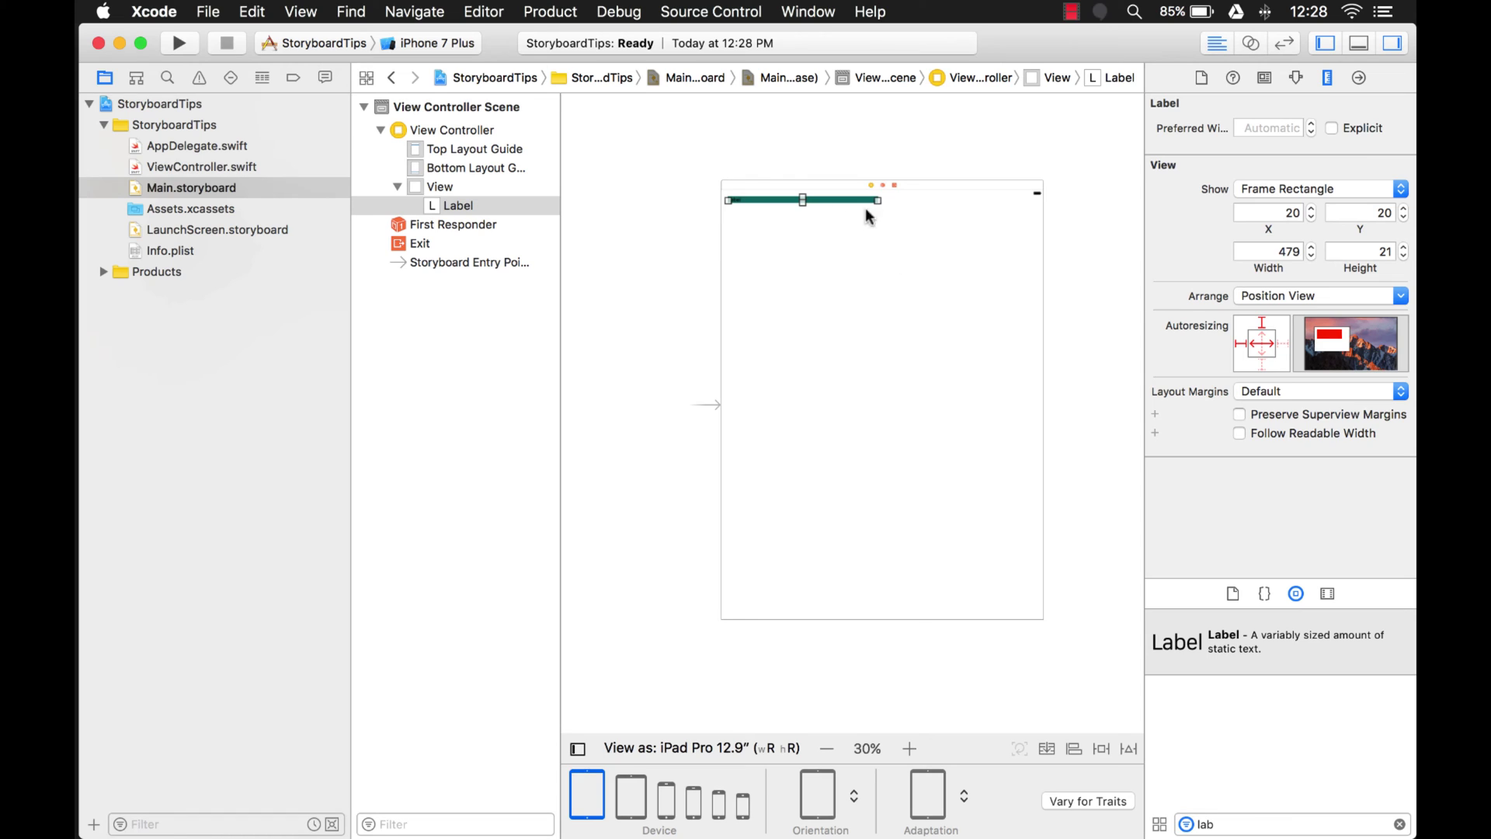
click(675, 801)
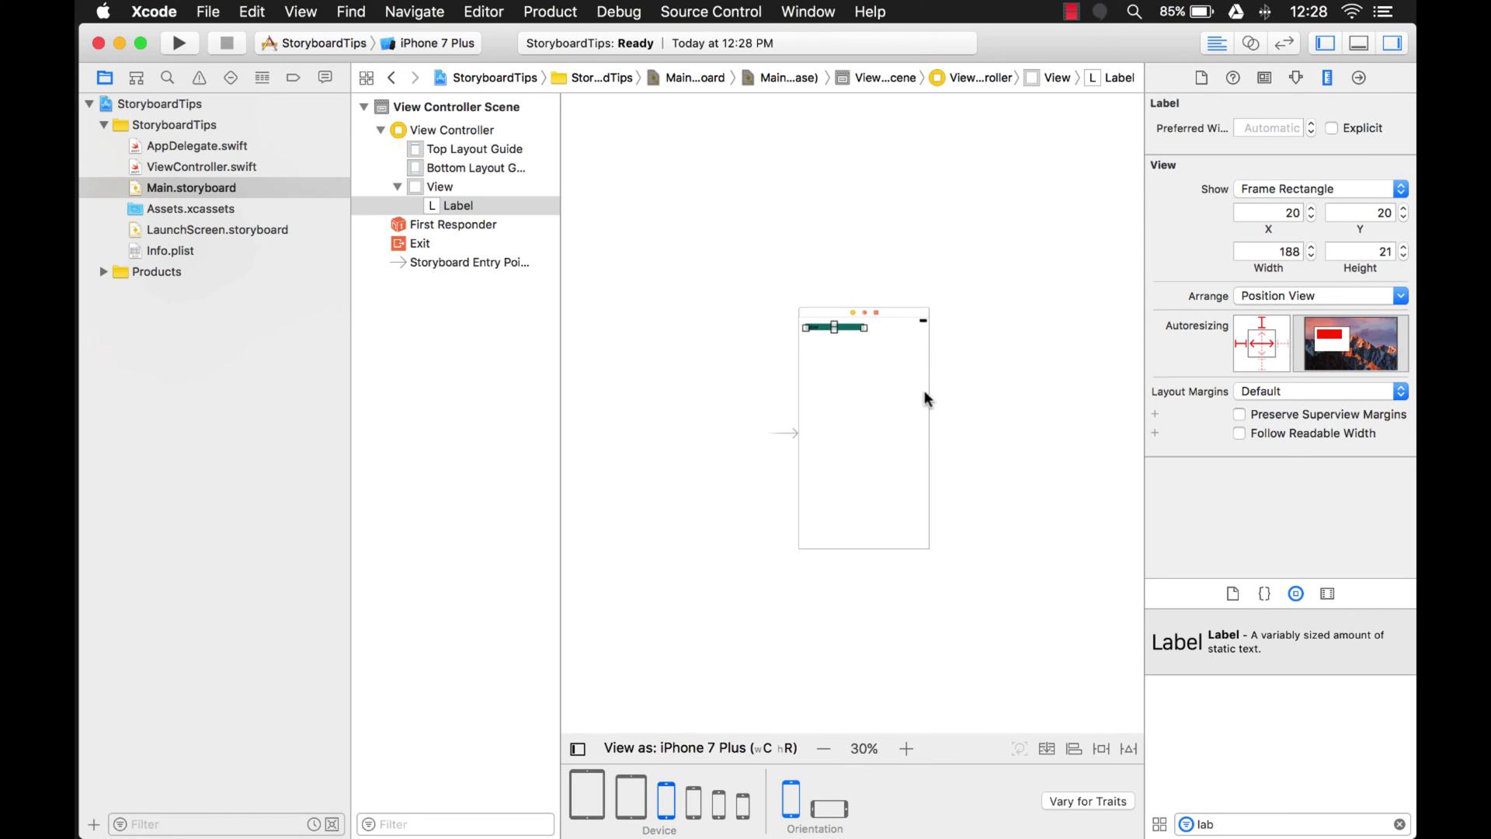
scroll(939, 321, up, 8)
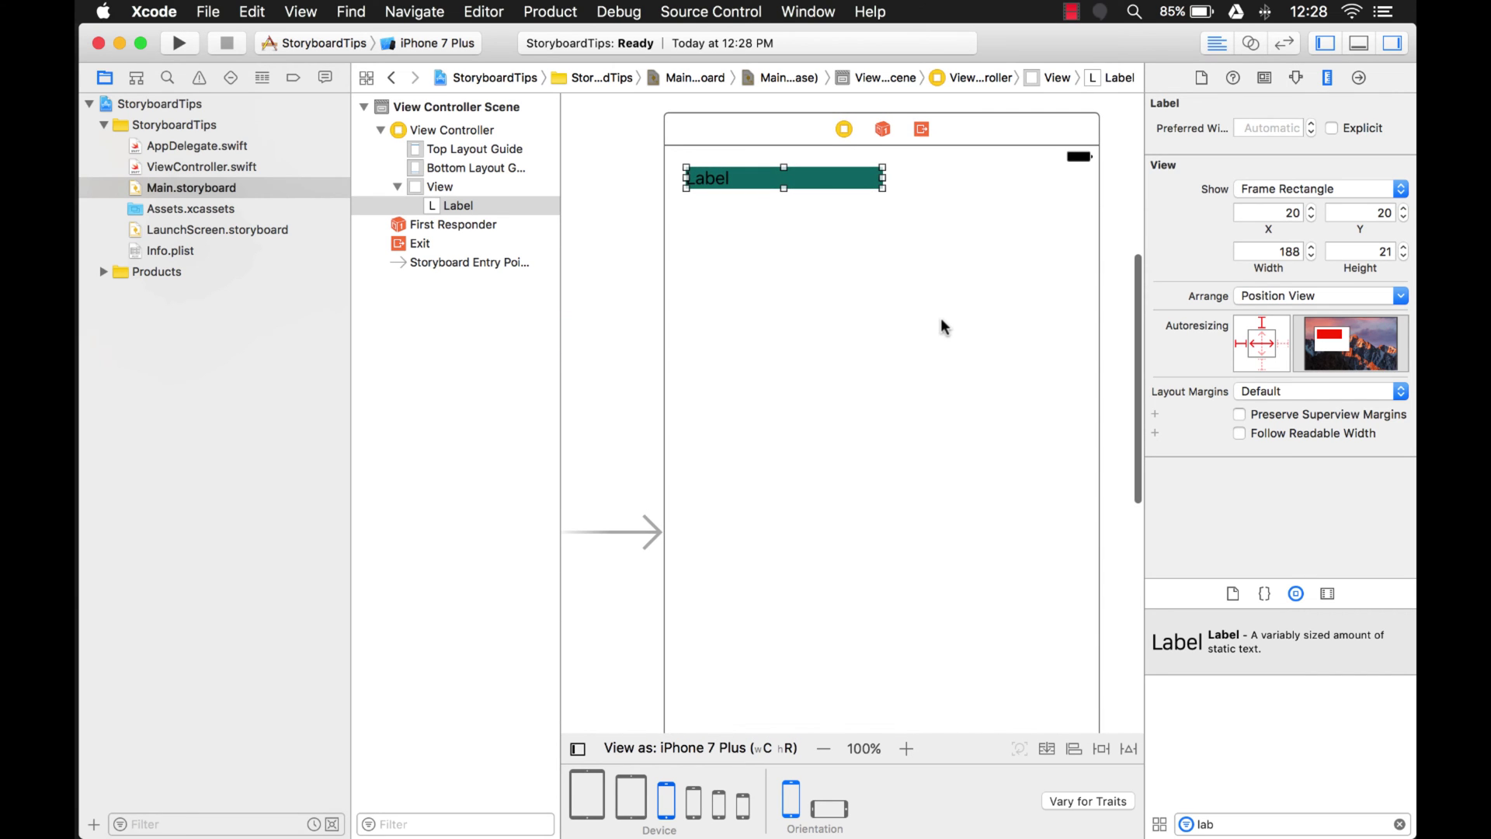
click(699, 746)
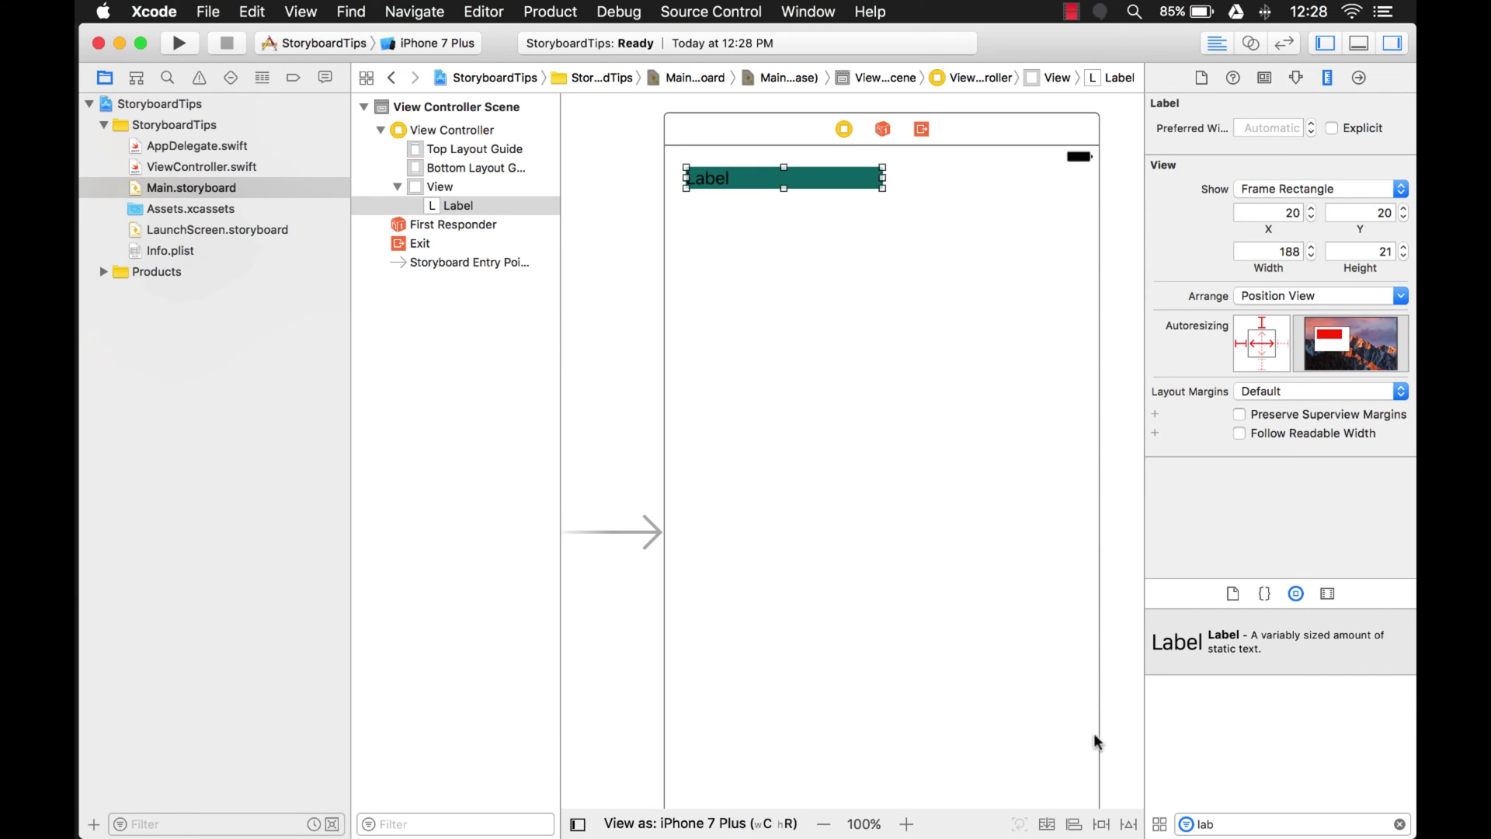
key(super+a)
text(uiview)
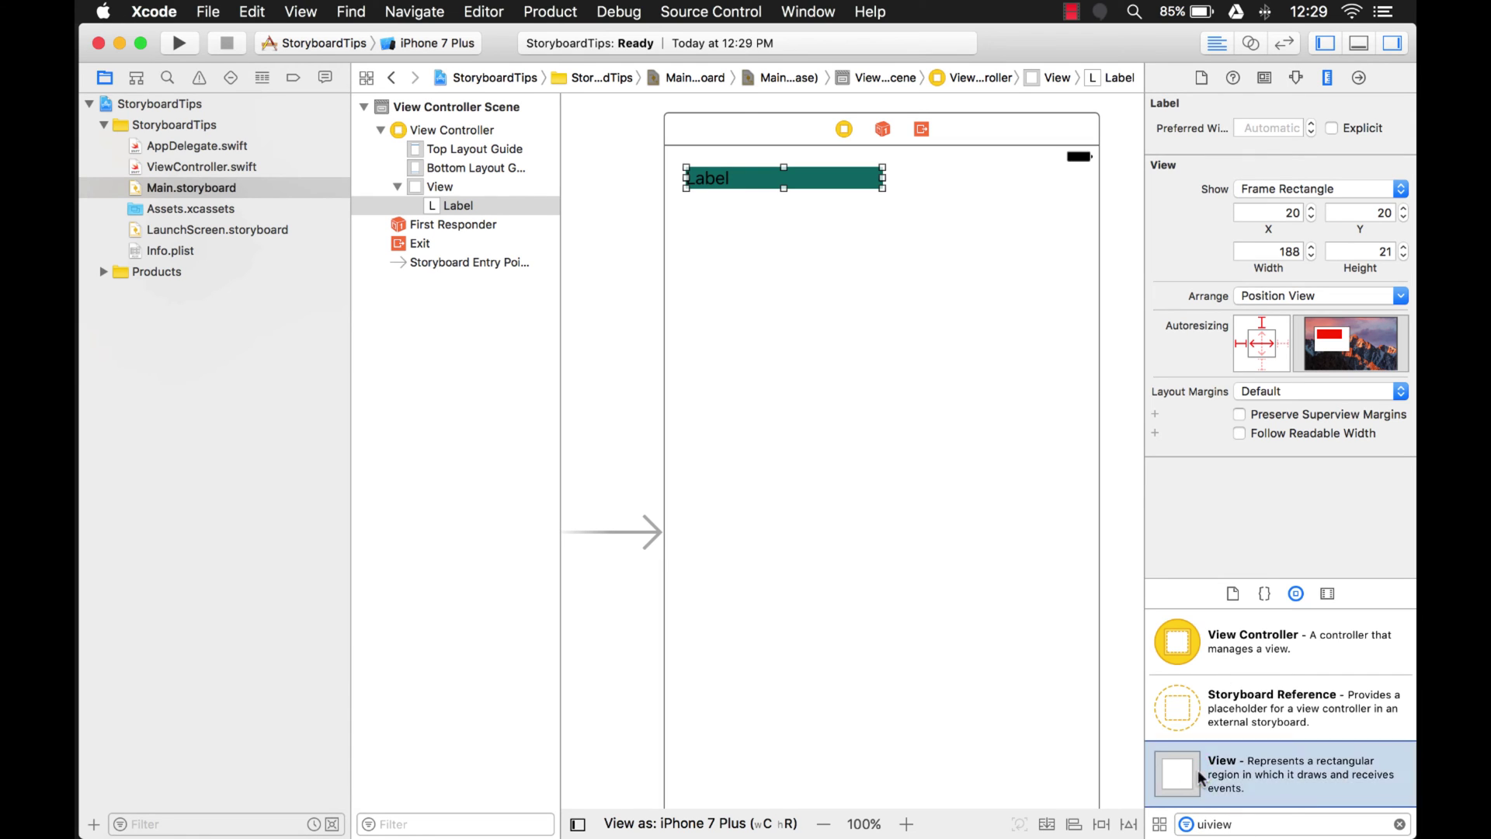
- Add a plain View below the label and give it a brown background
drag(1177, 773, 941, 384)
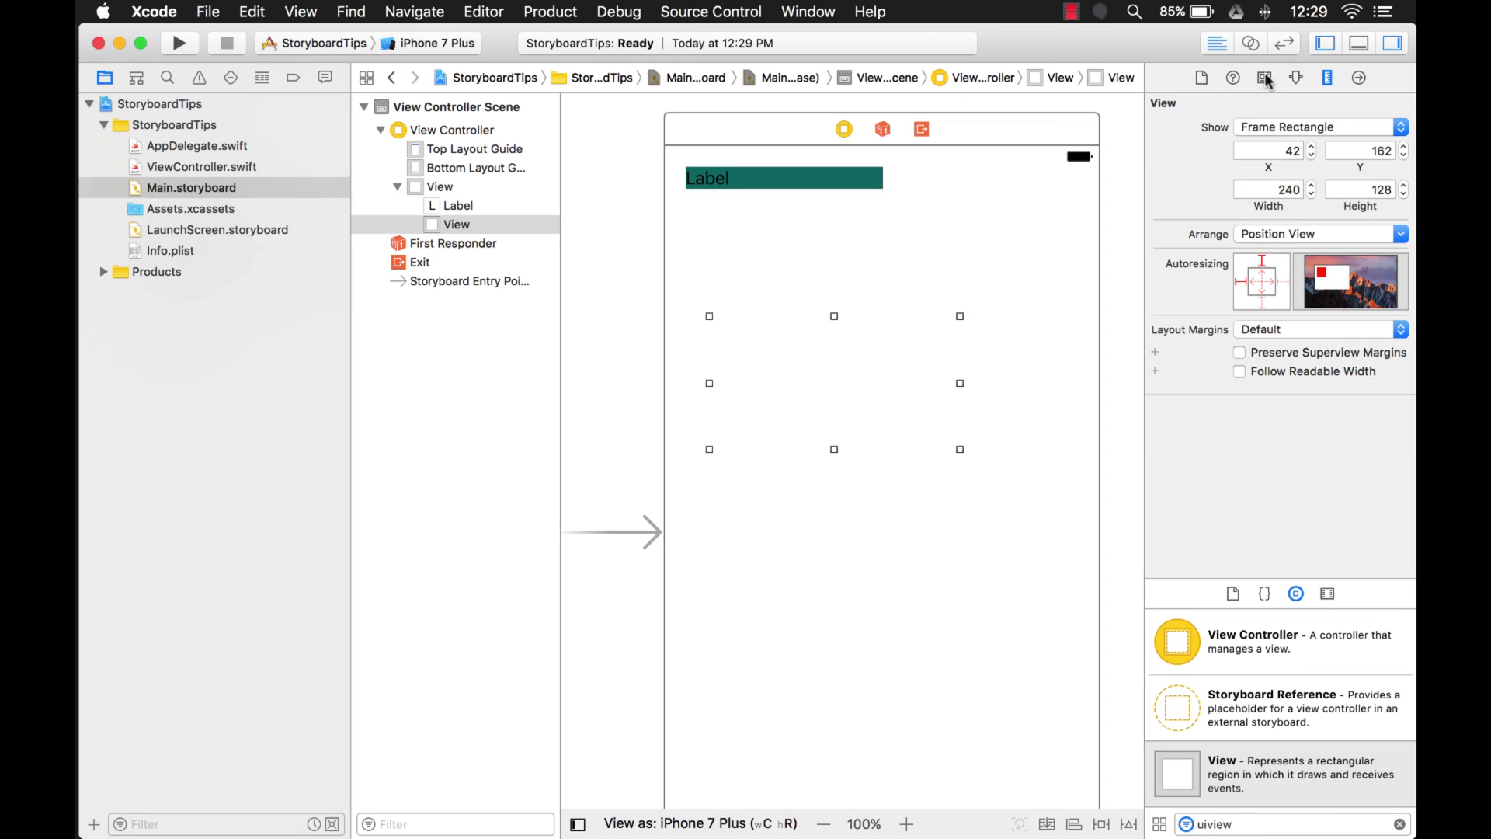
click(1295, 77)
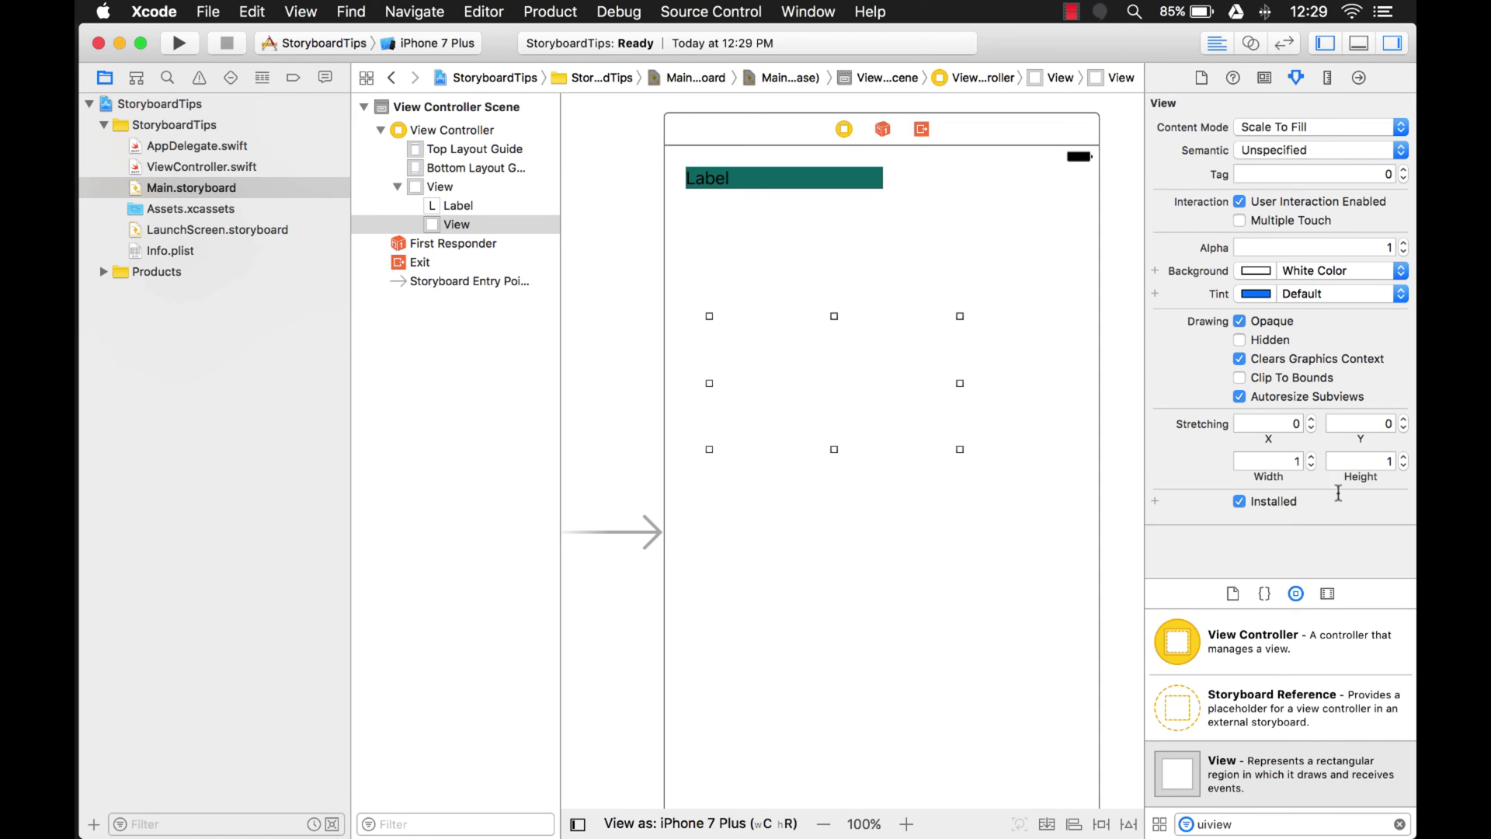
click(1399, 272)
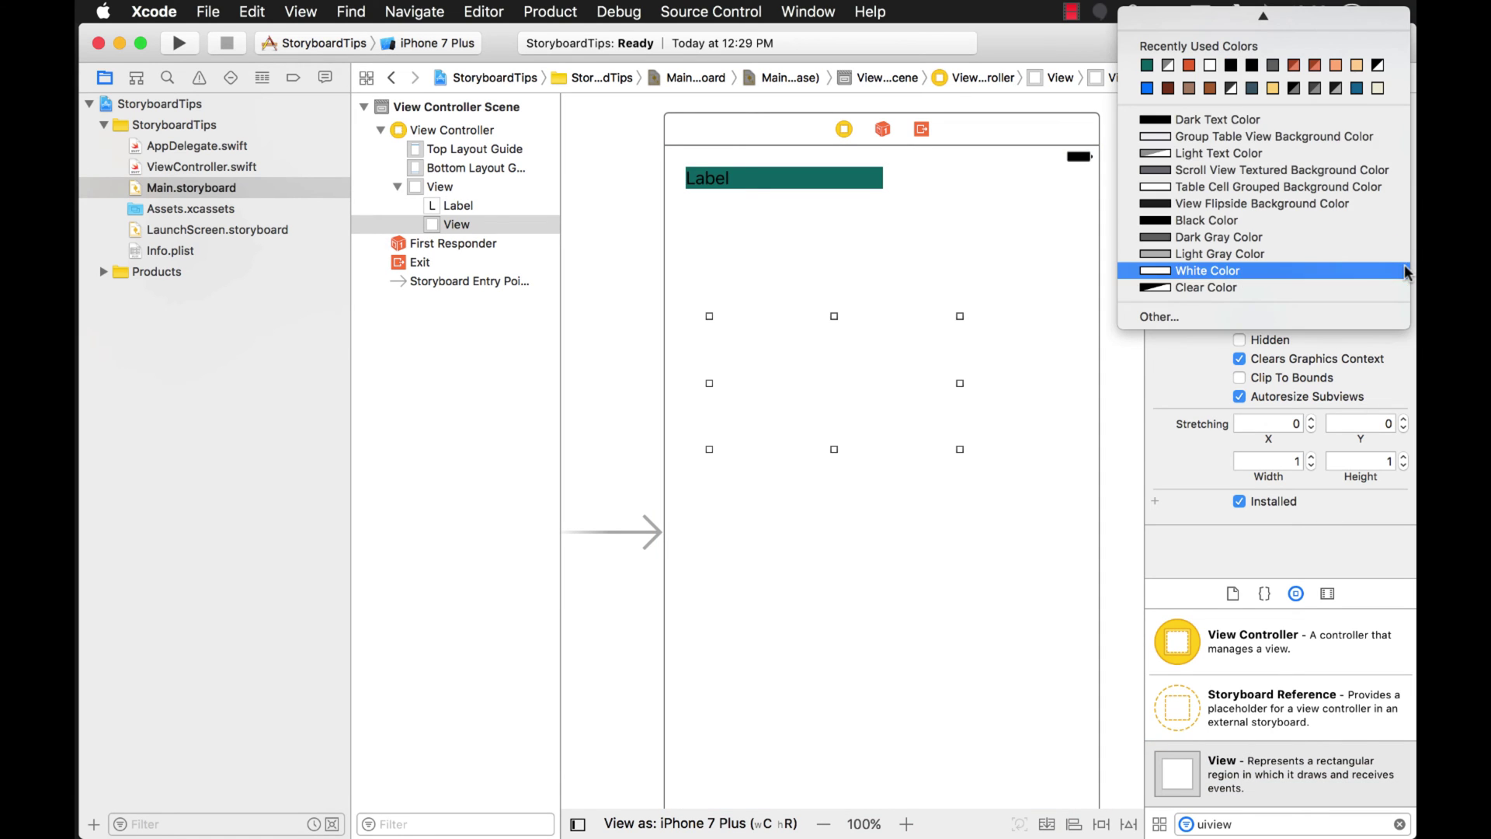
click(1204, 102)
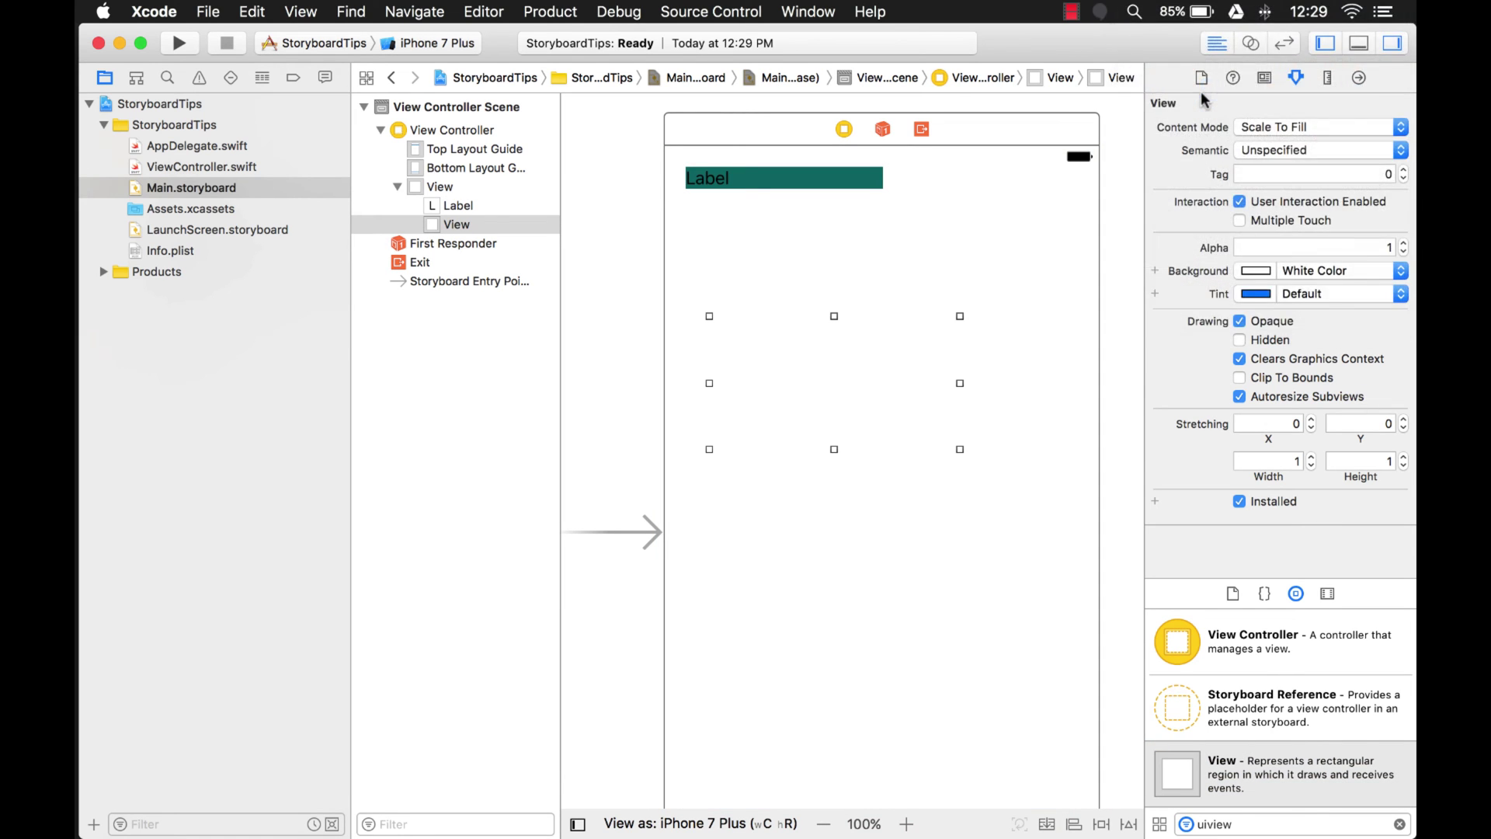
click(773, 177)
- Nest the teal Label inside the brown view and show its size and position settings
drag(772, 178, 827, 352)
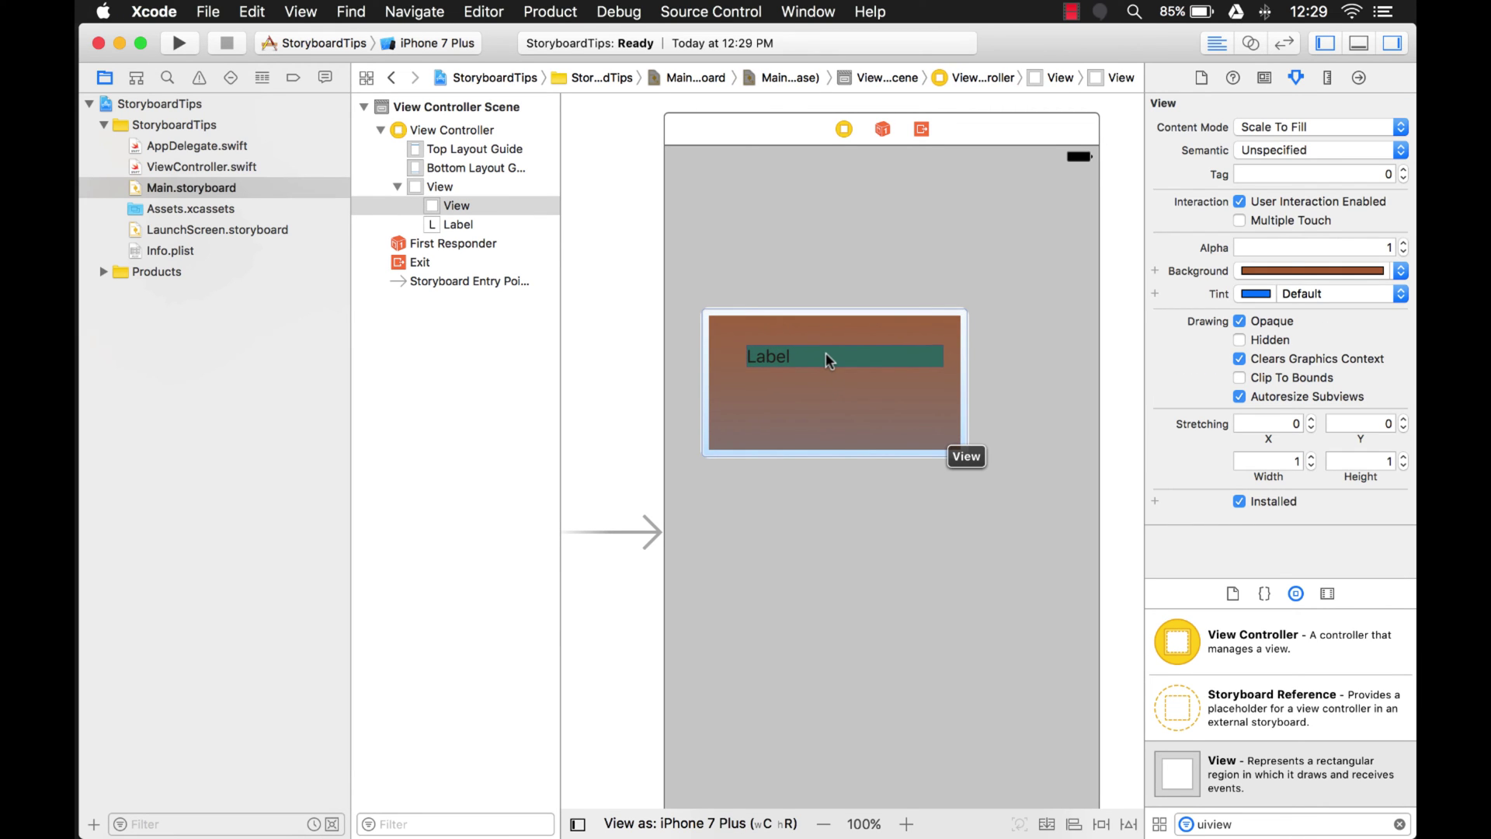
click(824, 352)
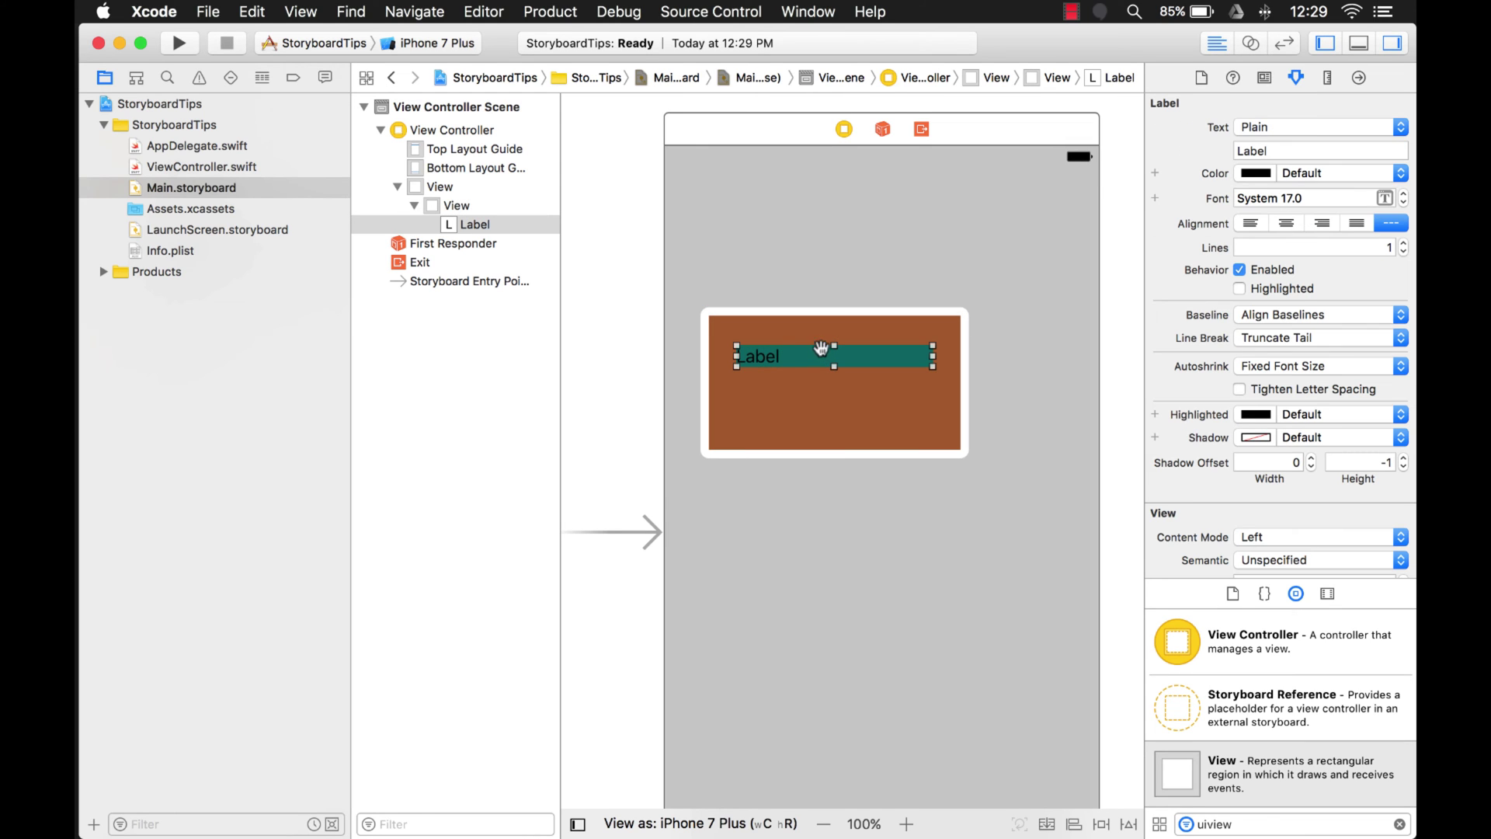
click(450, 205)
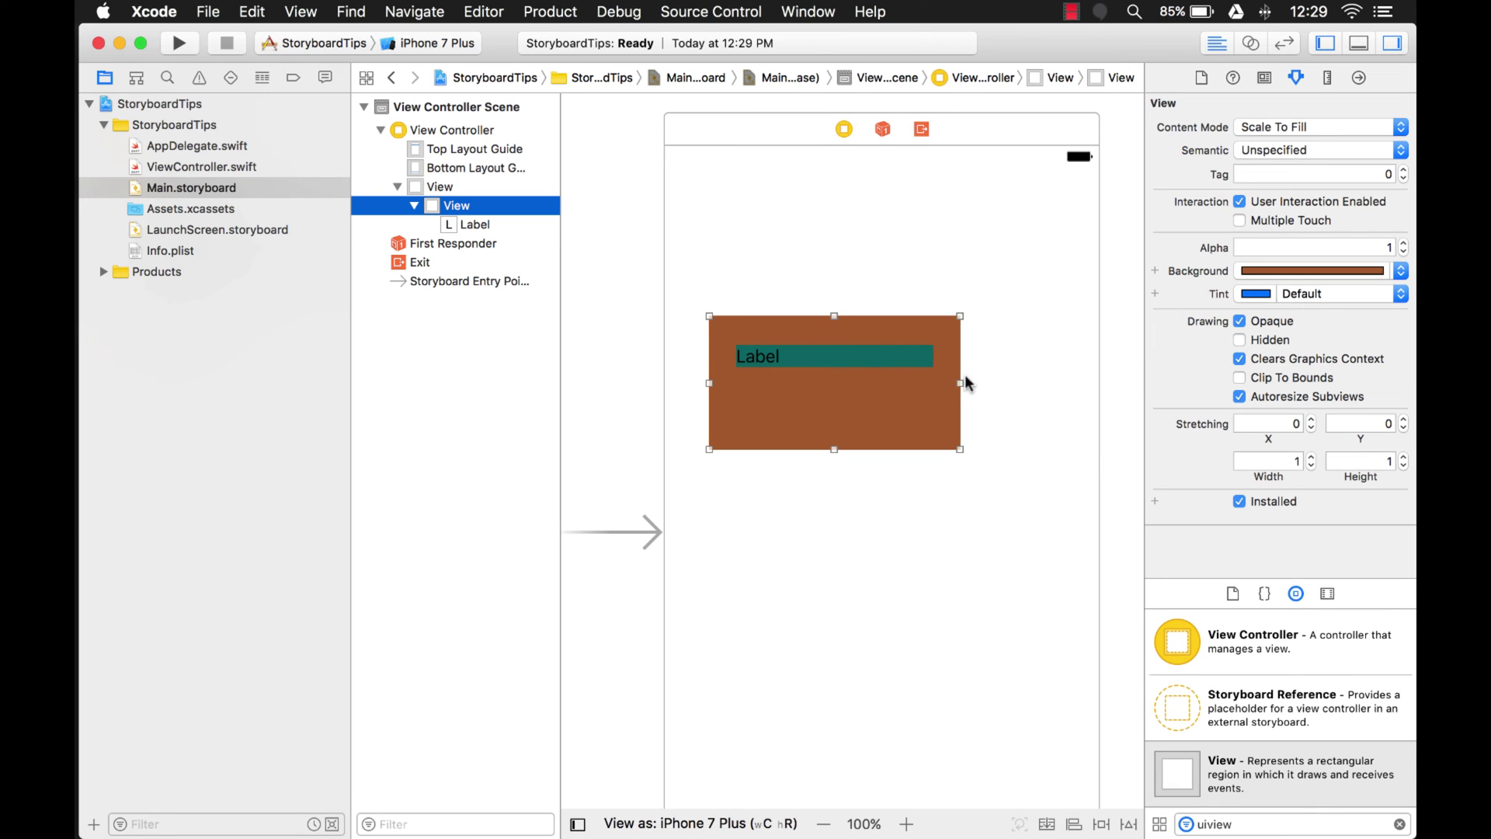
click(771, 348)
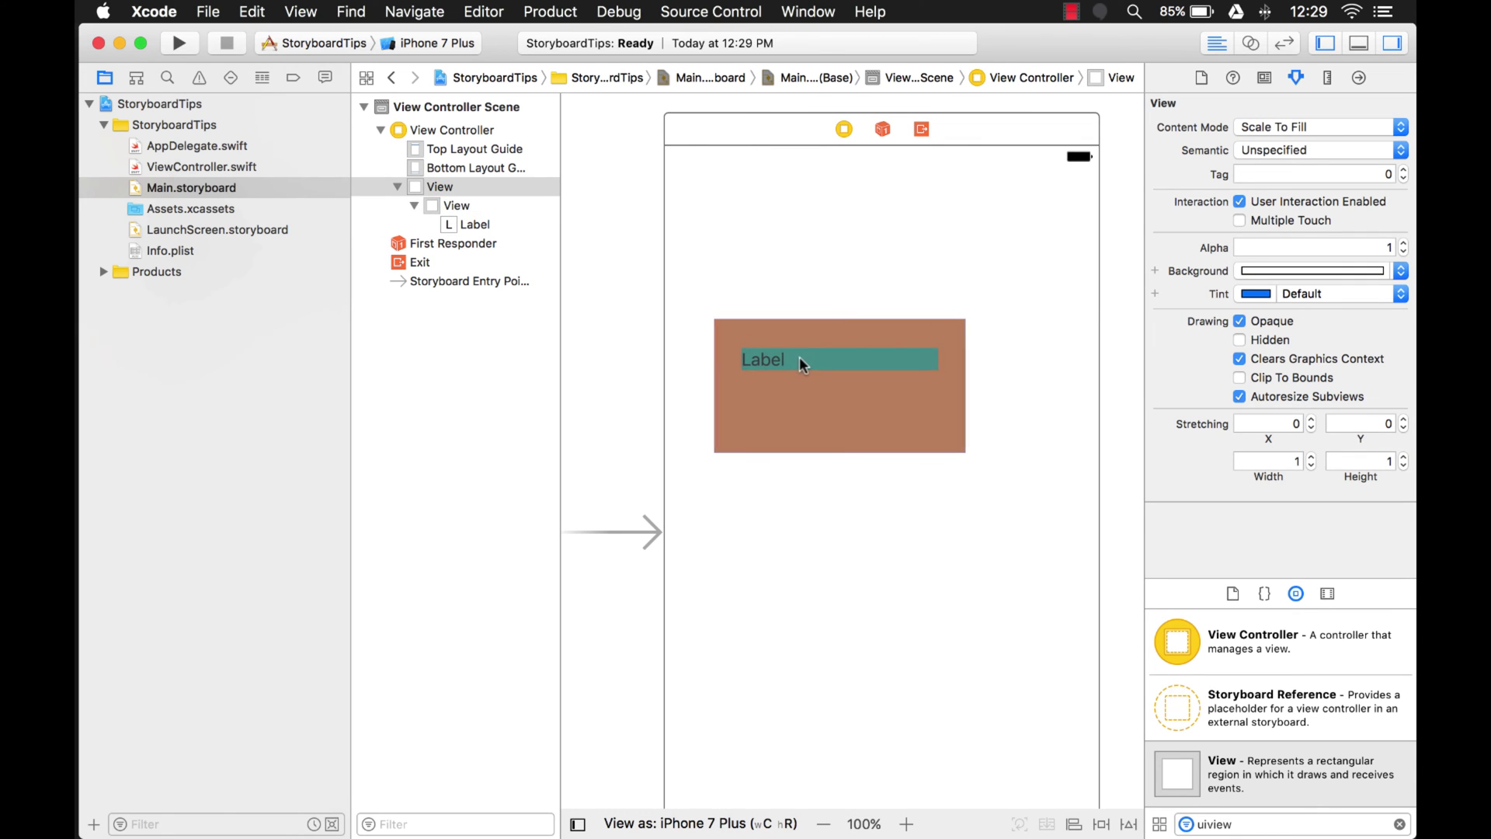
double_click(801, 362)
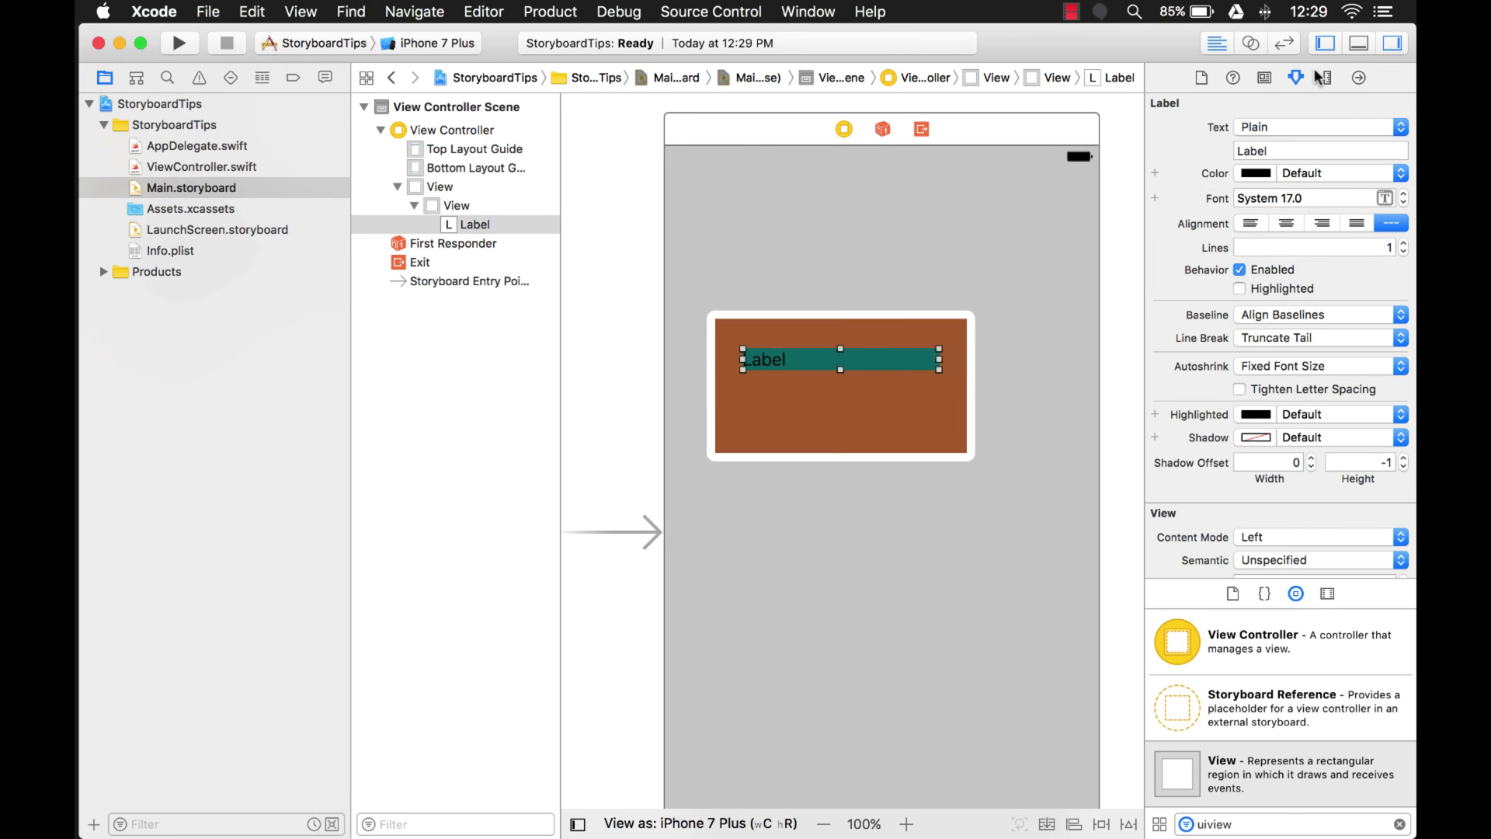
click(1326, 78)
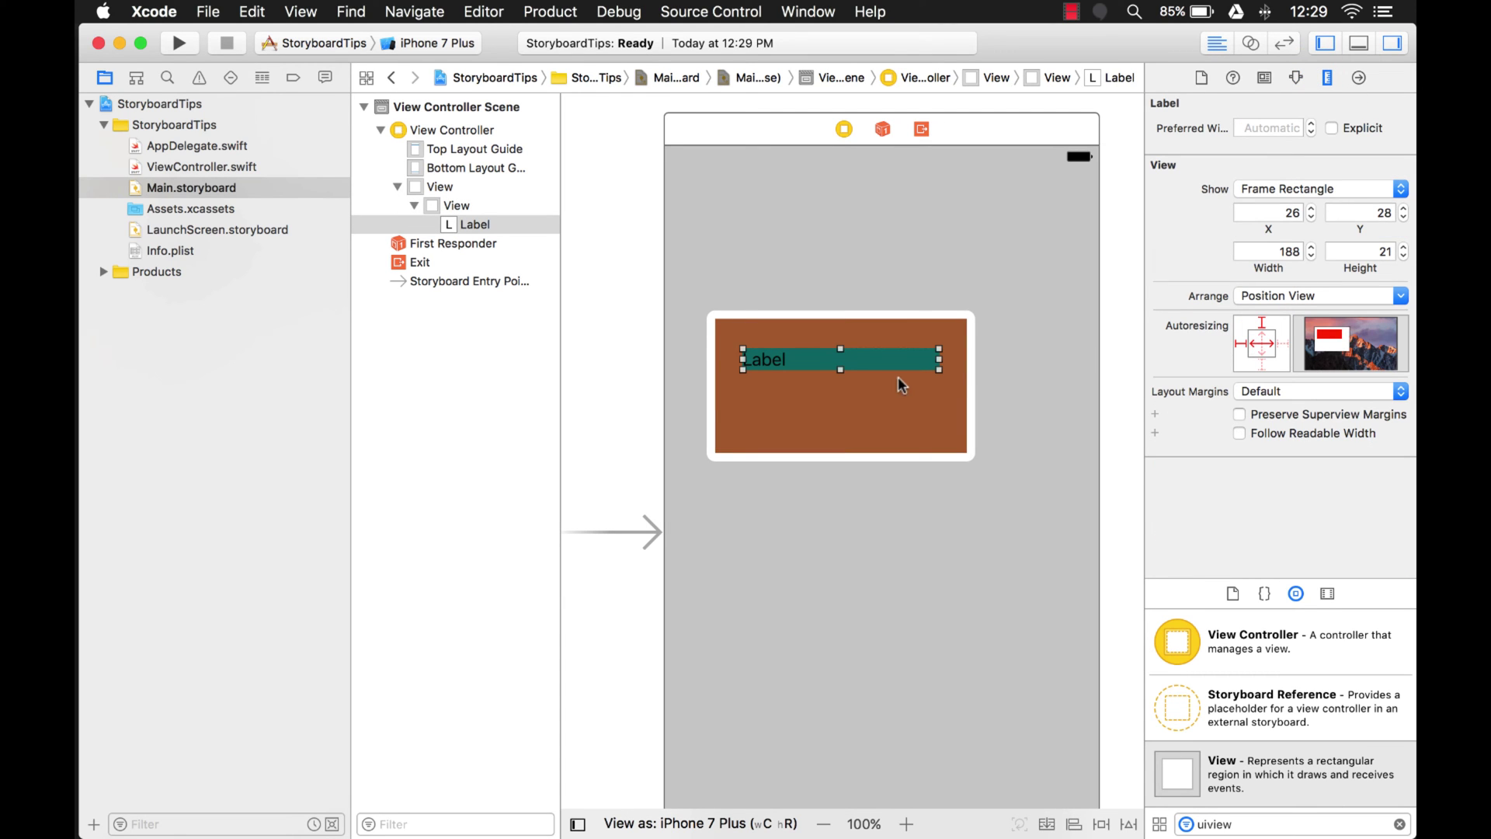
- Resize the Label inside the brown view to about 110 points wide
drag(939, 359, 798, 359)
click(780, 351)
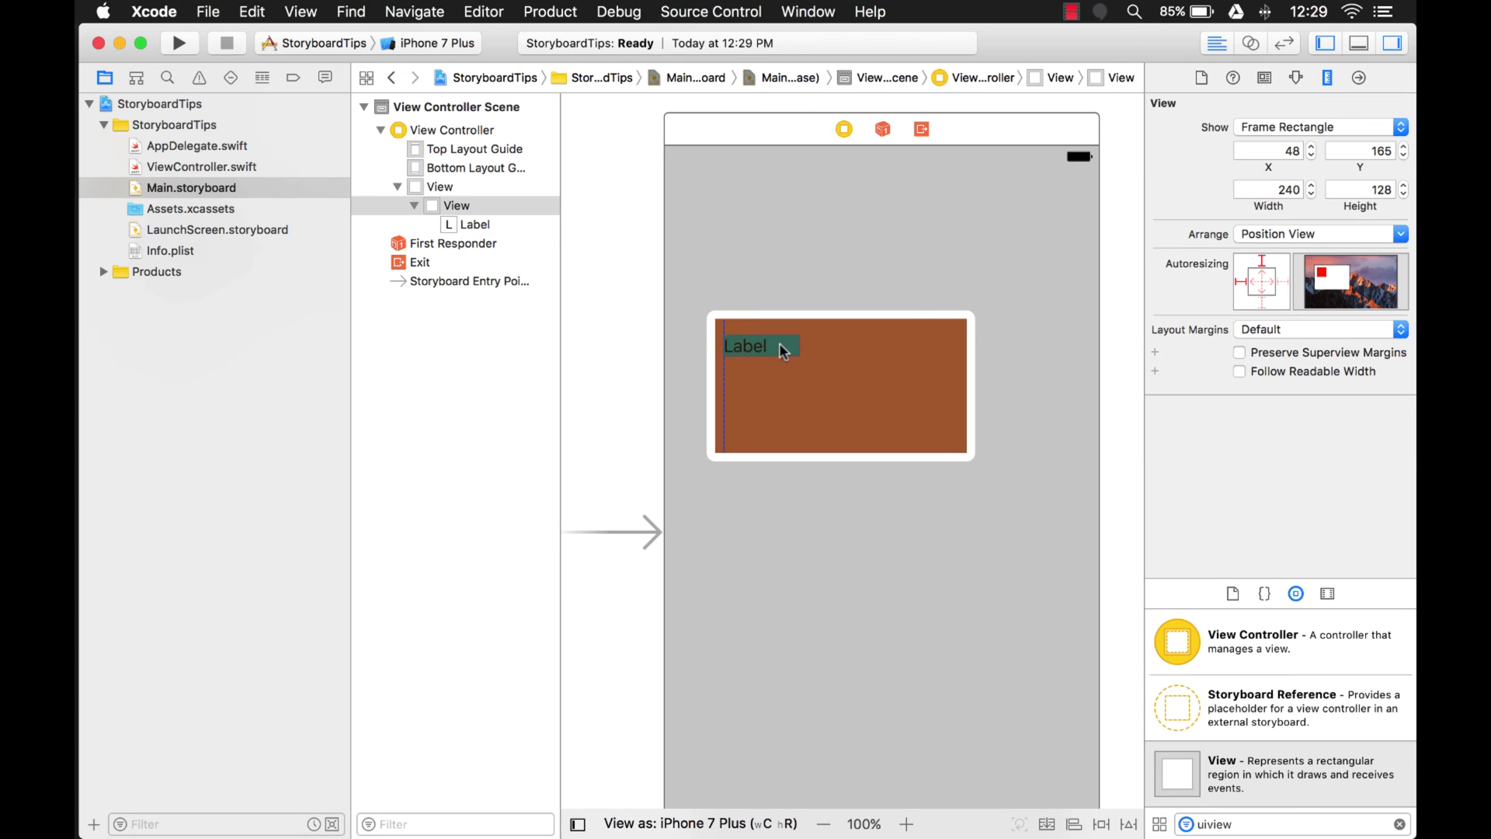
click(779, 345)
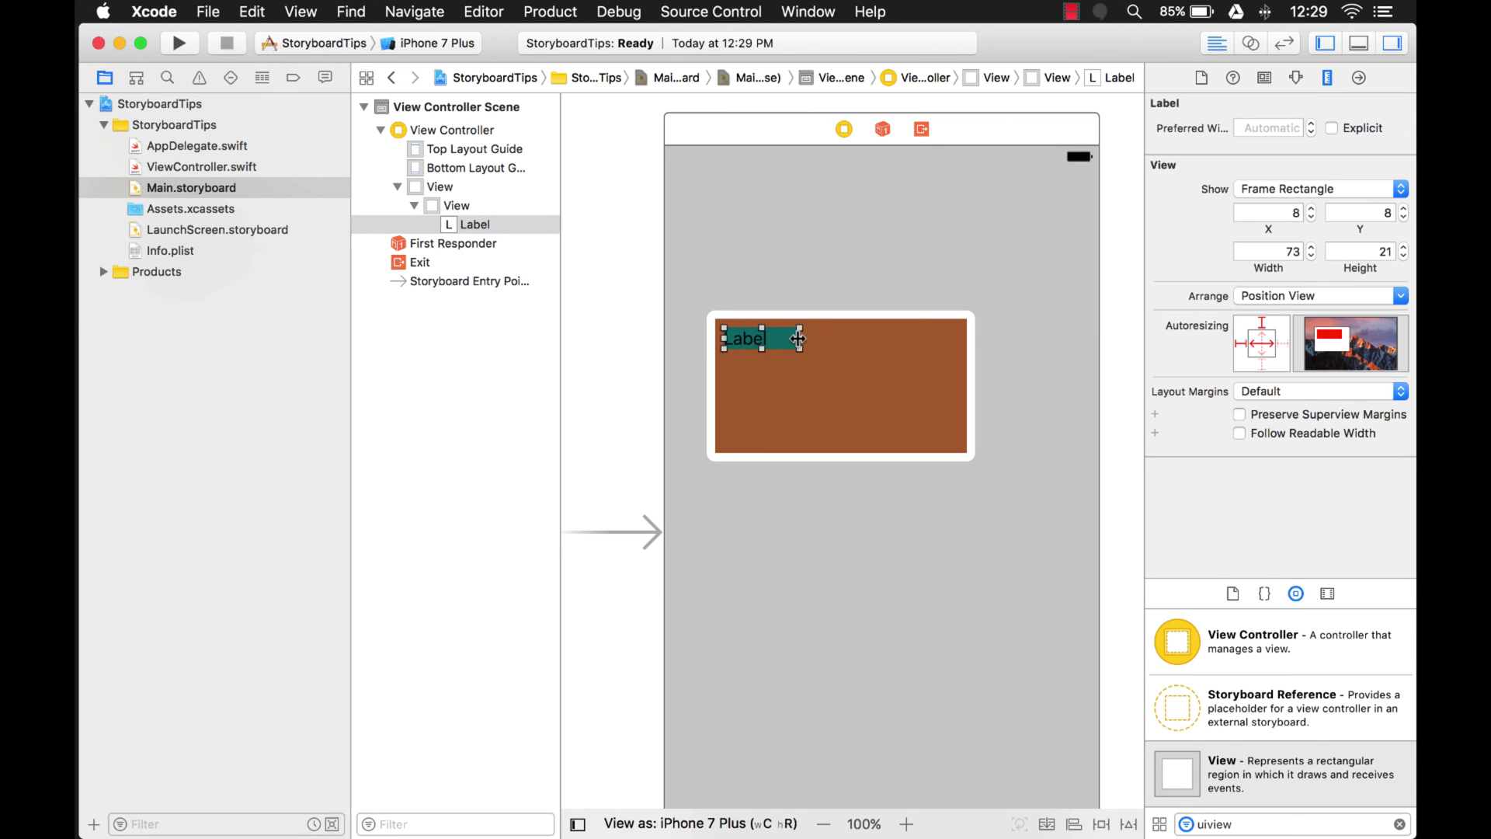
drag(798, 338, 842, 337)
- Make the brown view much taller by dragging its bottom-right handle down
click(458, 205)
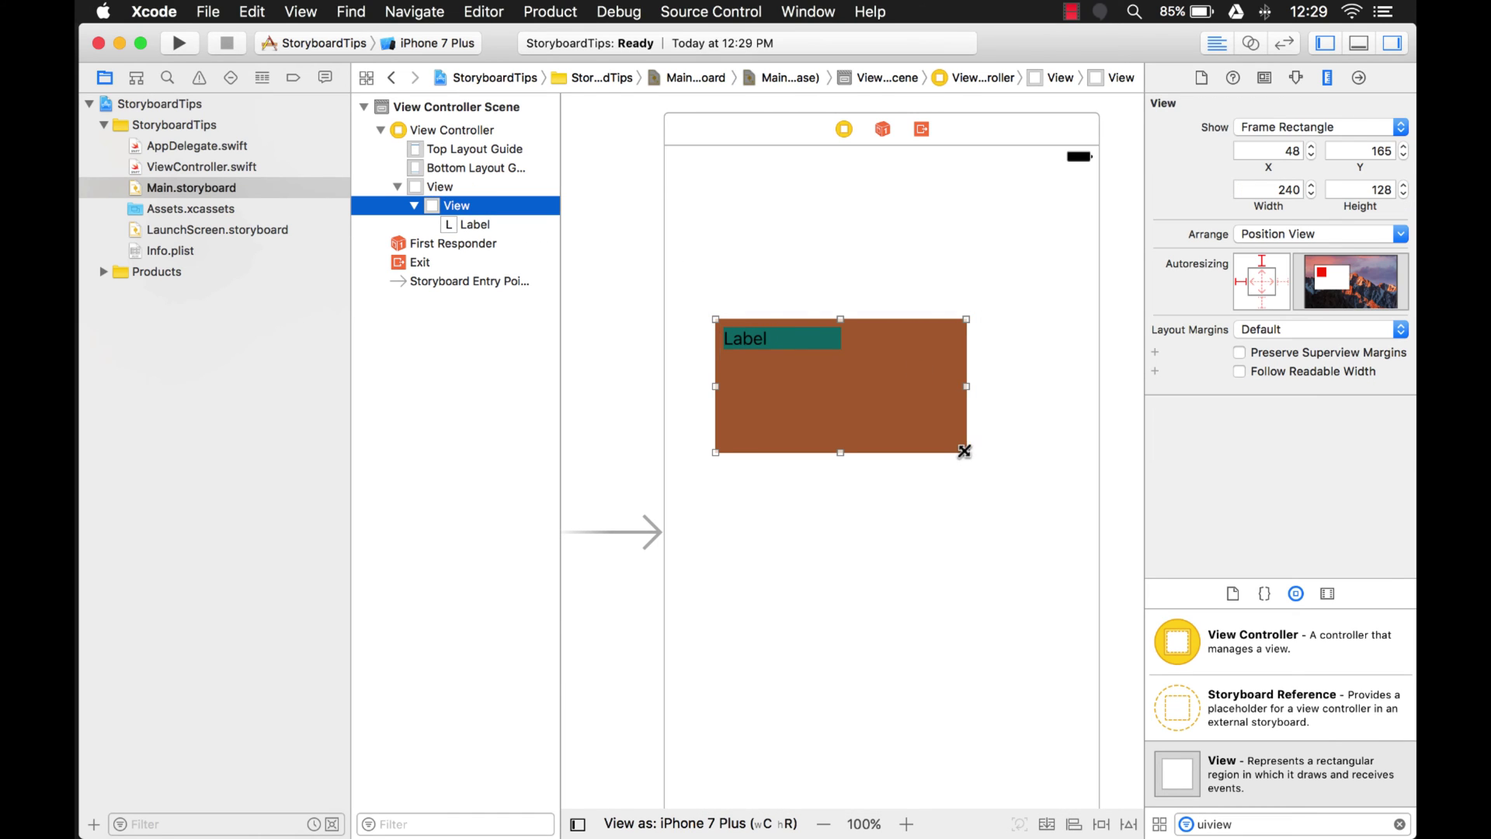
mouse_move(964, 451)
mouse_down()
mouse_move(978, 571)
mouse_move(1040, 488)
mouse_move(951, 603)
mouse_up()
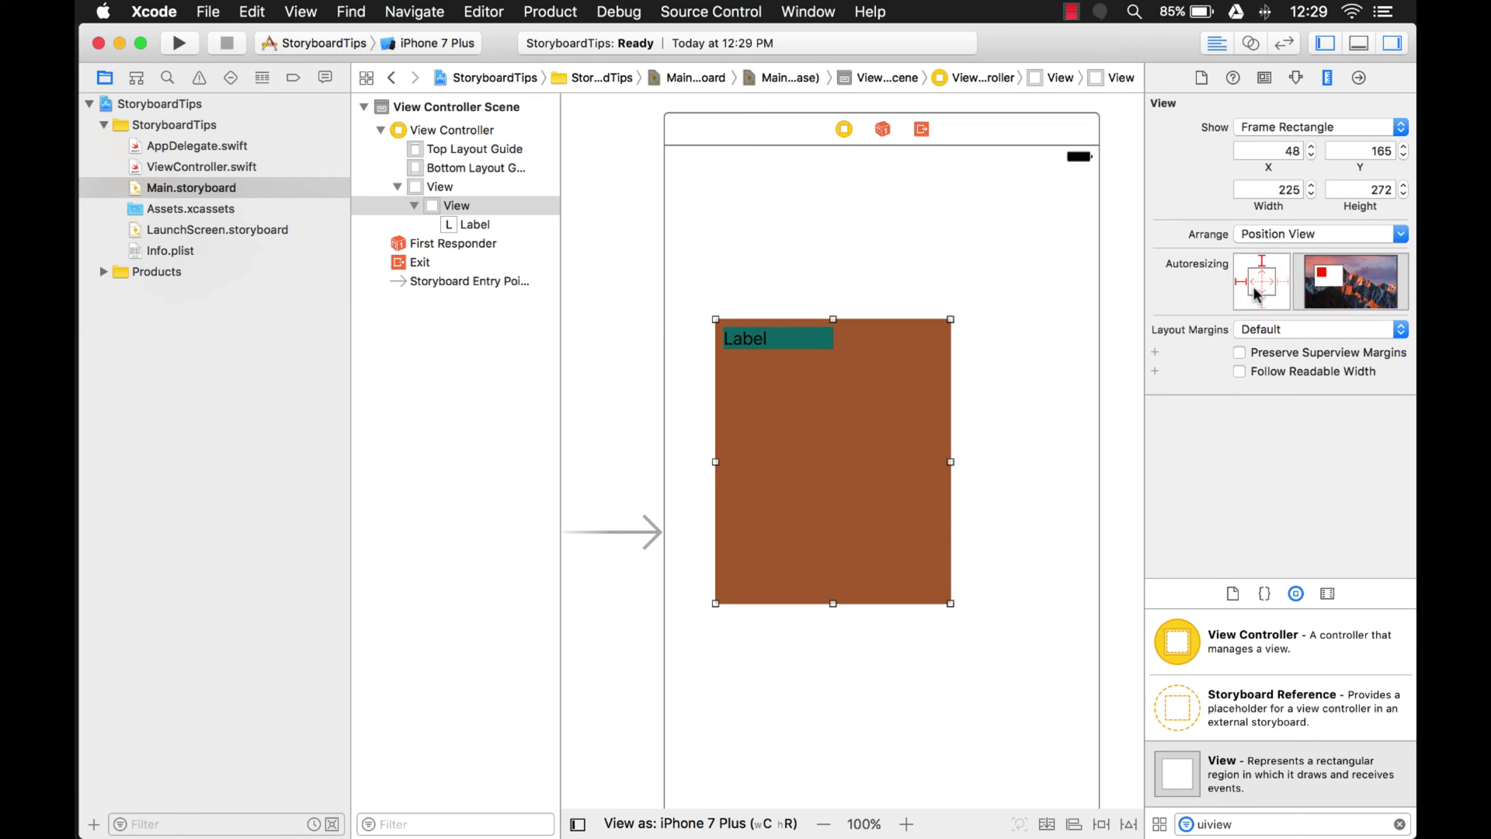
click(978, 390)
- Move the Label slightly lower, to 72 points from the brown view's top and 8 from its left
click(810, 373)
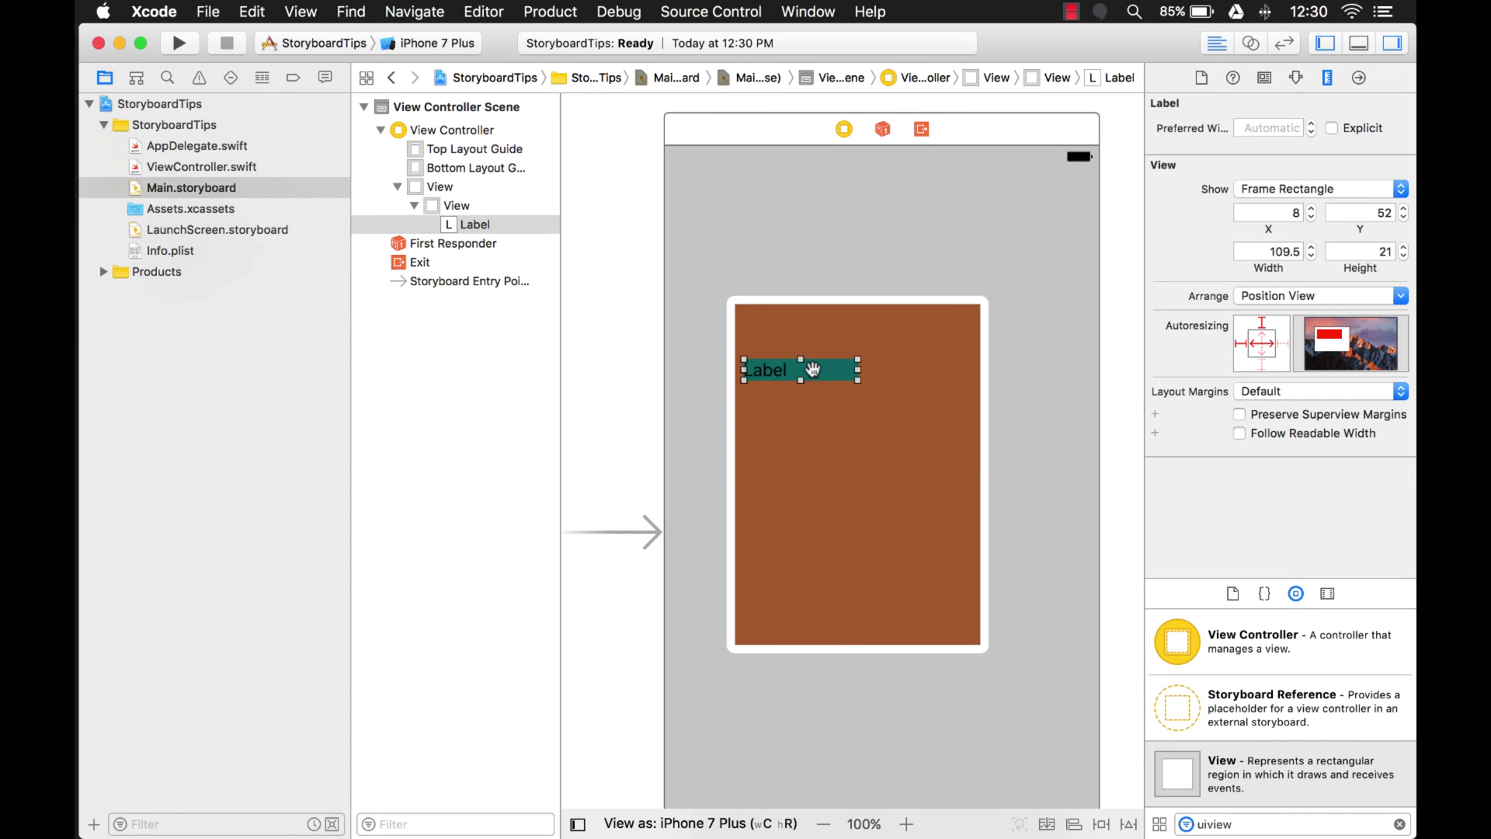
mouse_move(824, 372)
mouse_down()
mouse_move(820, 347)
mouse_move(817, 390)
mouse_up()
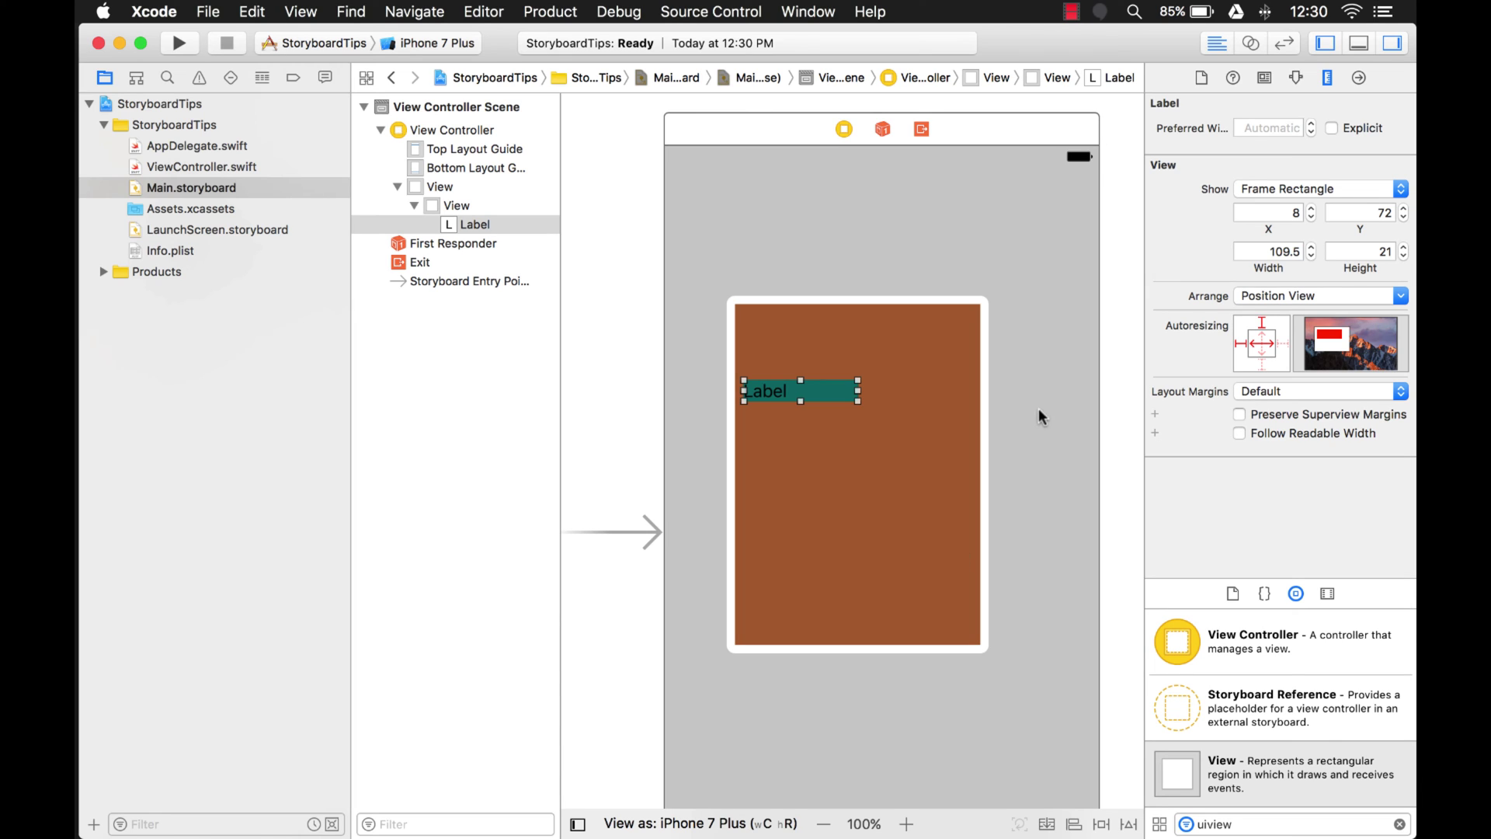
click(1001, 459)
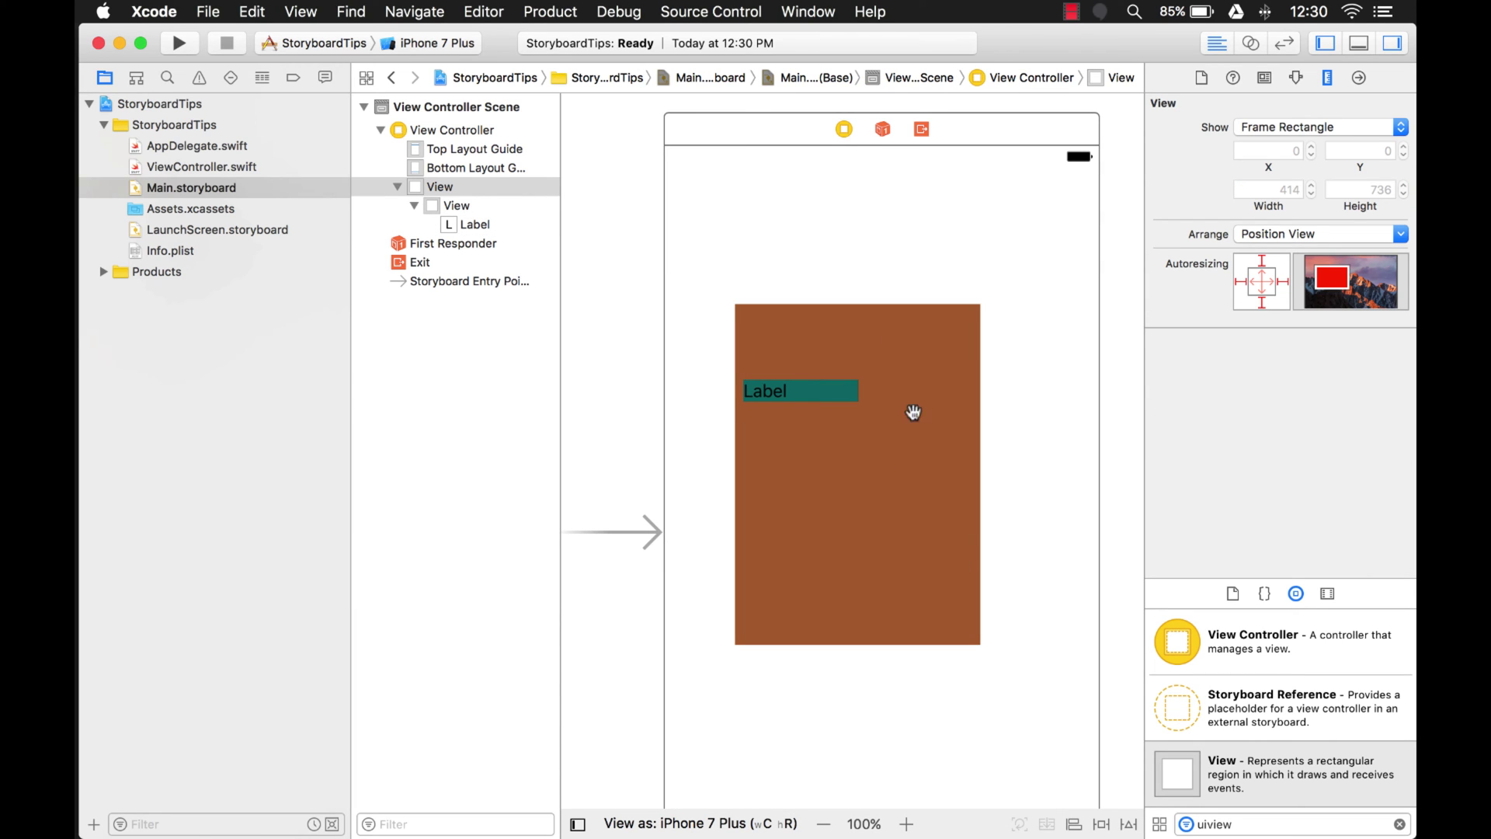
click(922, 373)
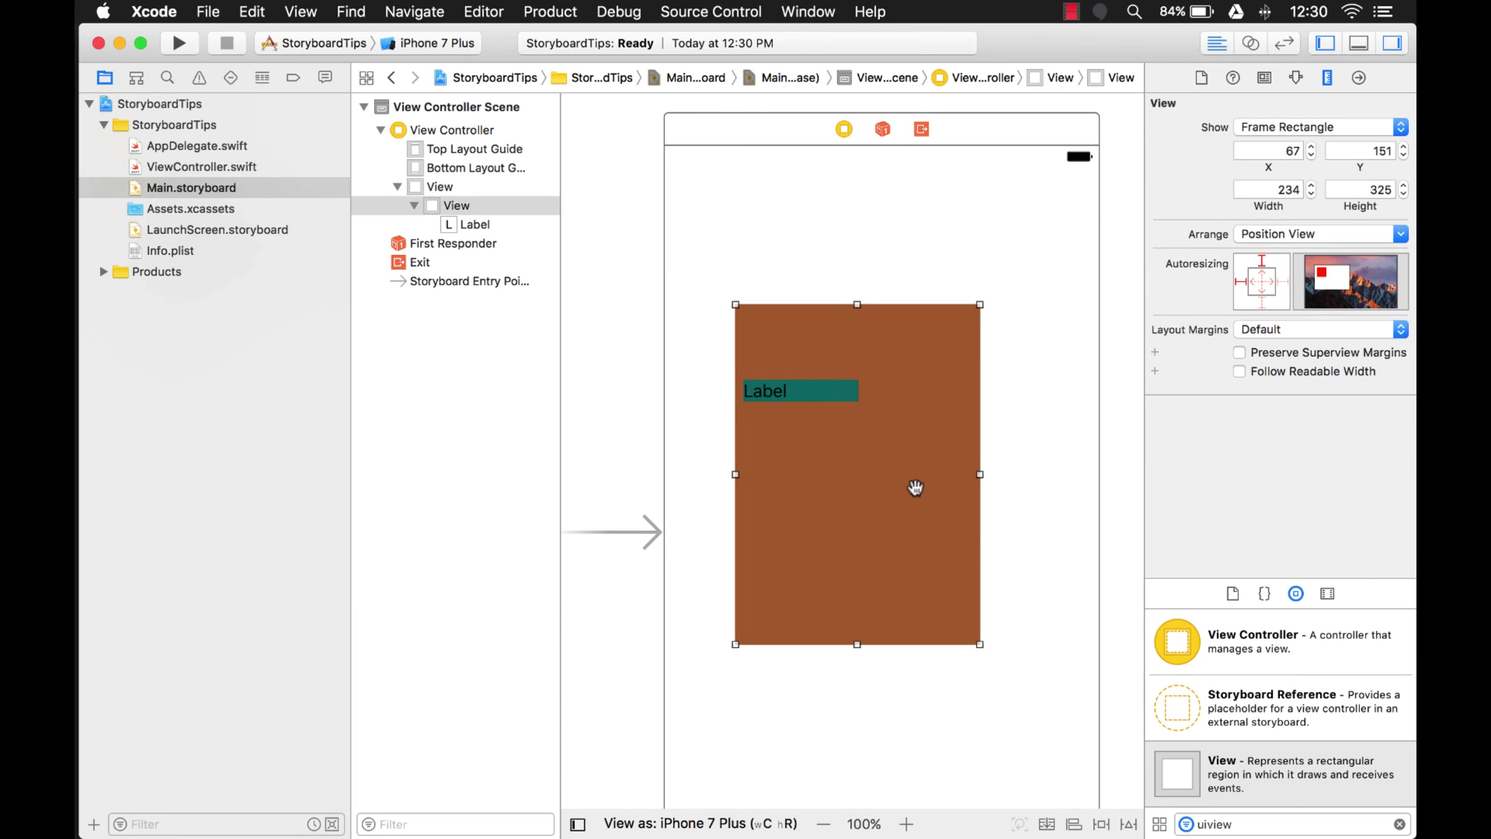
- Turn off the Label's flexible width and top strut in its autoresizing mask
click(830, 393)
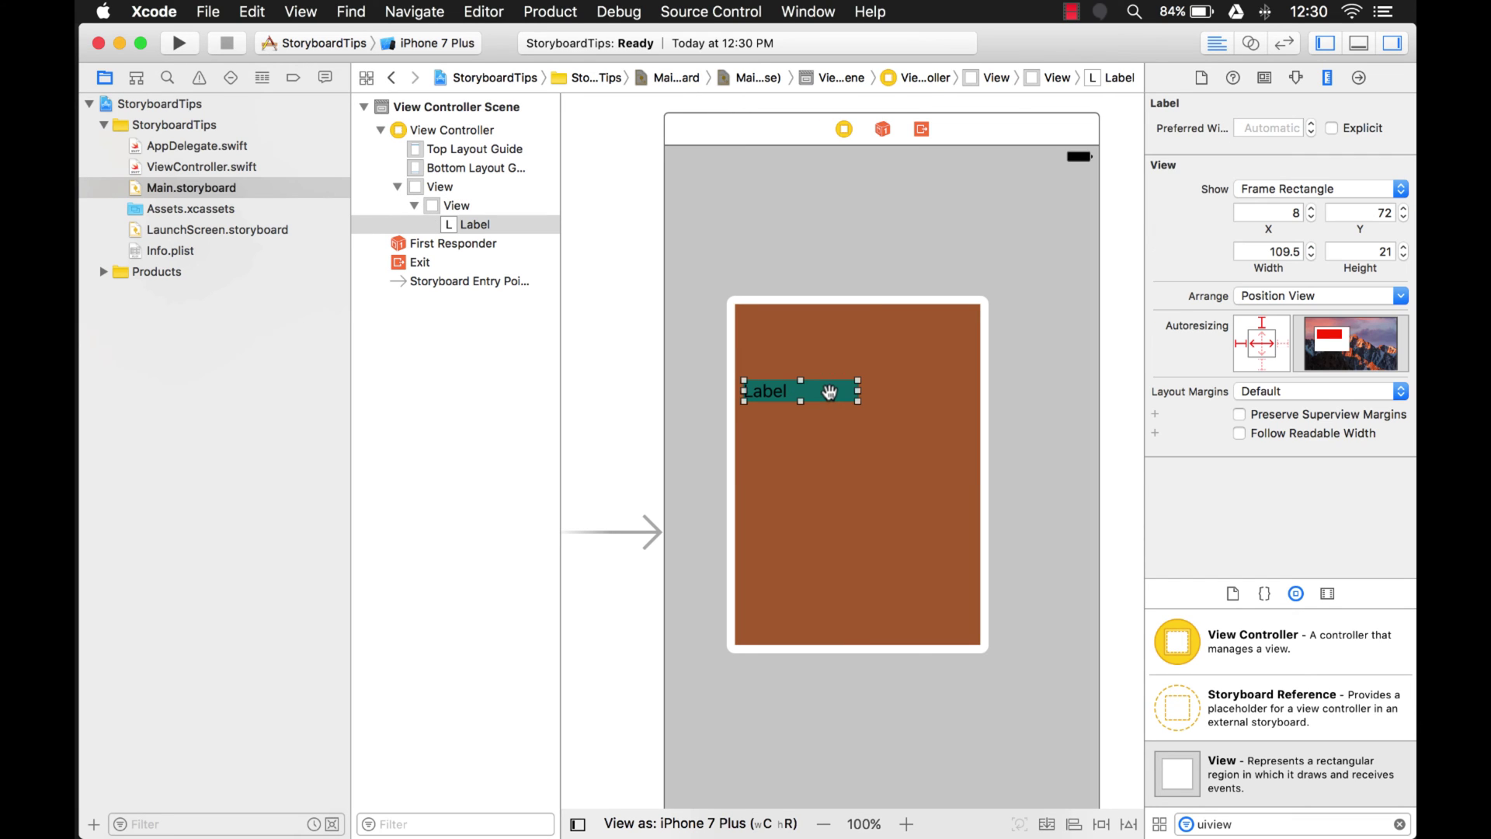
click(1265, 341)
click(1261, 331)
- Widen the brown view to 262 by 317 points, keeping the Label 109.5 points wide
click(986, 523)
mouse_move(980, 642)
mouse_down()
mouse_move(976, 536)
mouse_move(981, 775)
mouse_move(1037, 498)
mouse_move(1009, 636)
mouse_up()
click(815, 391)
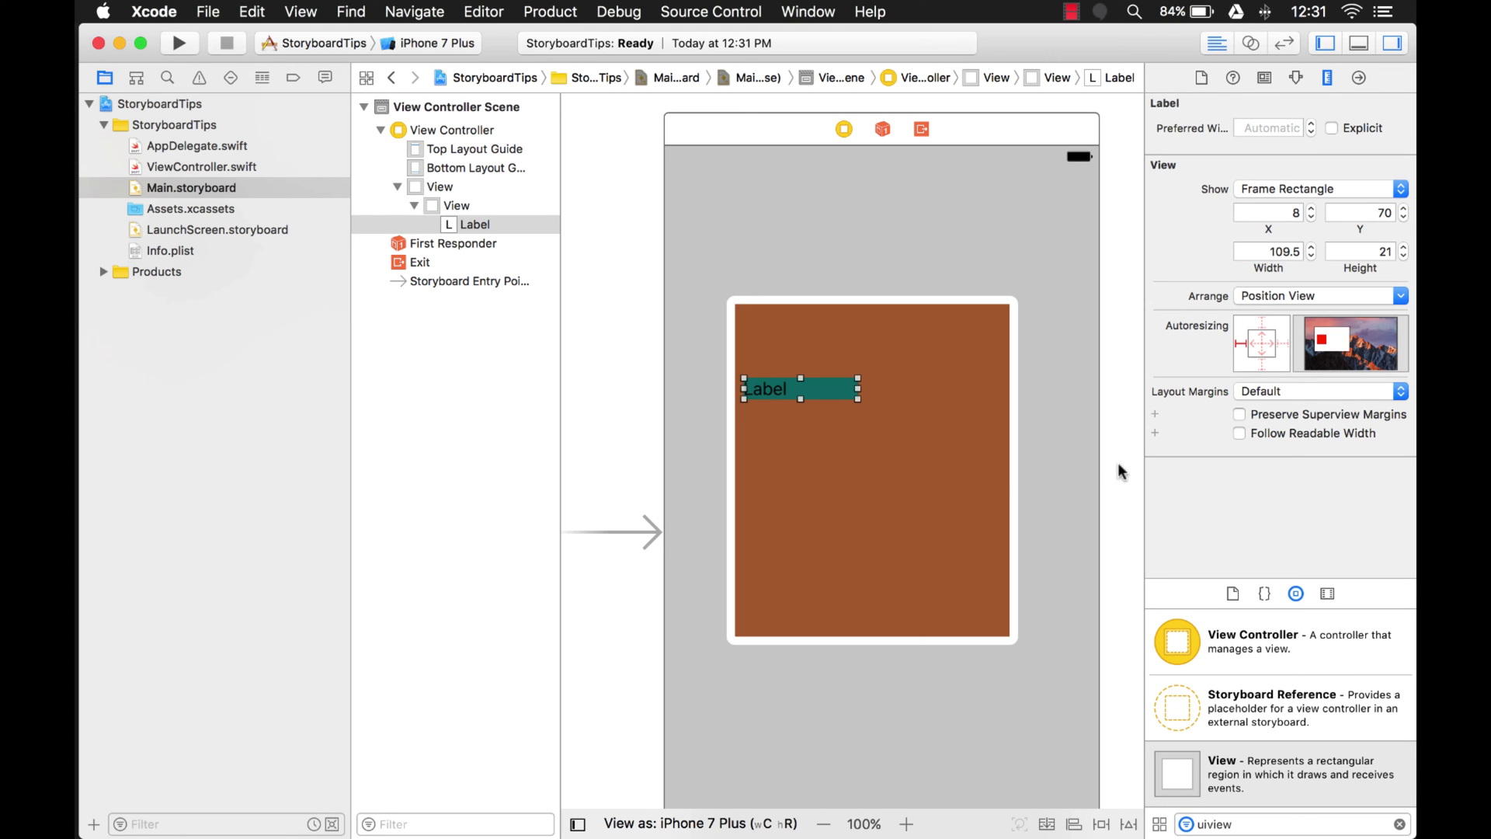
- Move the teal Label from near the top down to the brown view's bottom area
click(1092, 454)
click(916, 403)
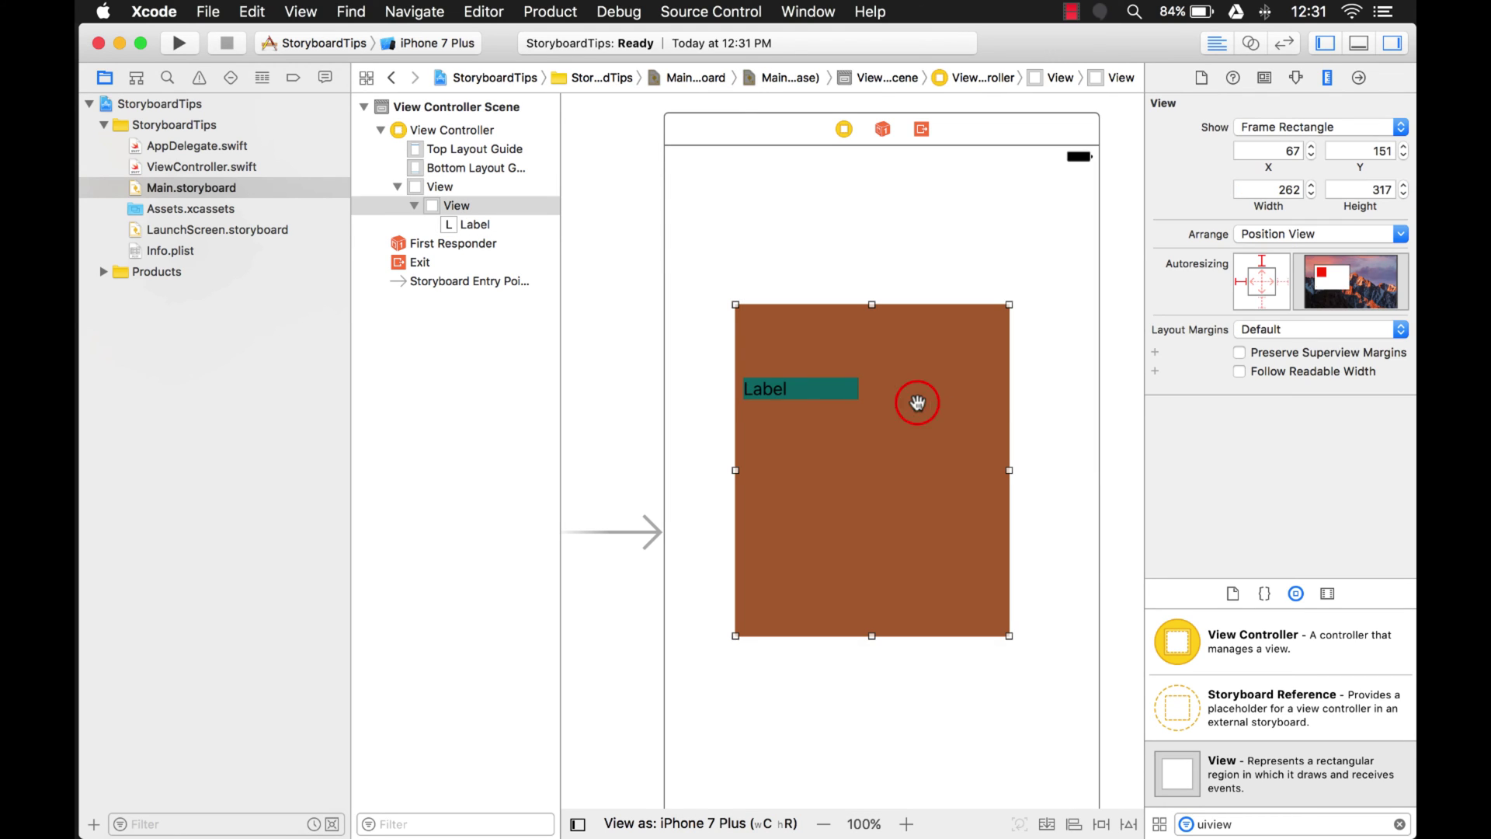
click(801, 385)
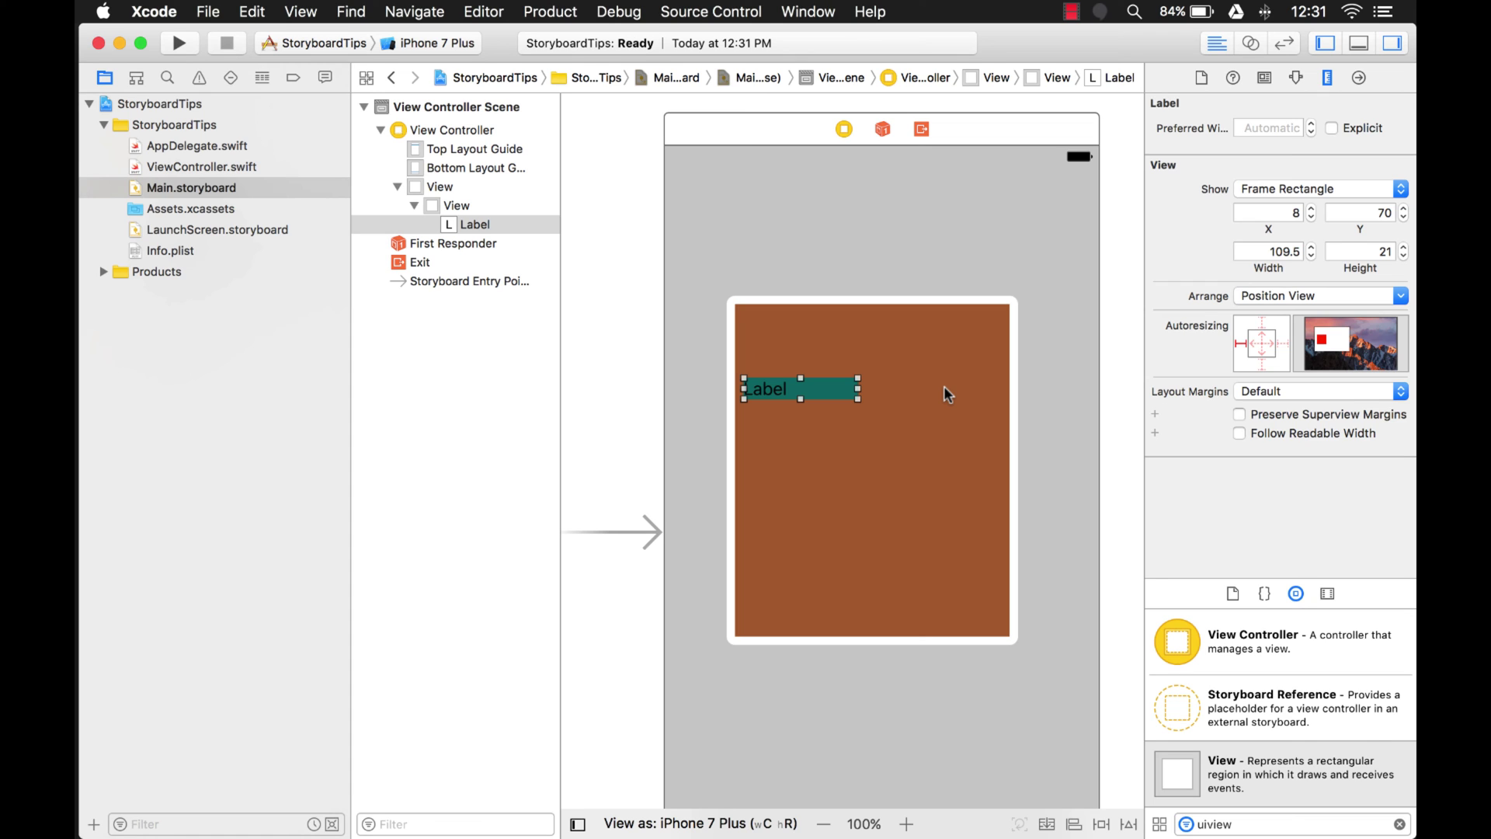
click(1020, 388)
click(808, 393)
mouse_move(807, 395)
mouse_down()
mouse_move(874, 612)
mouse_move(943, 611)
mouse_up()
- Stretch the Label upward into a 110 by 157 point block at the view's lower right
click(928, 612)
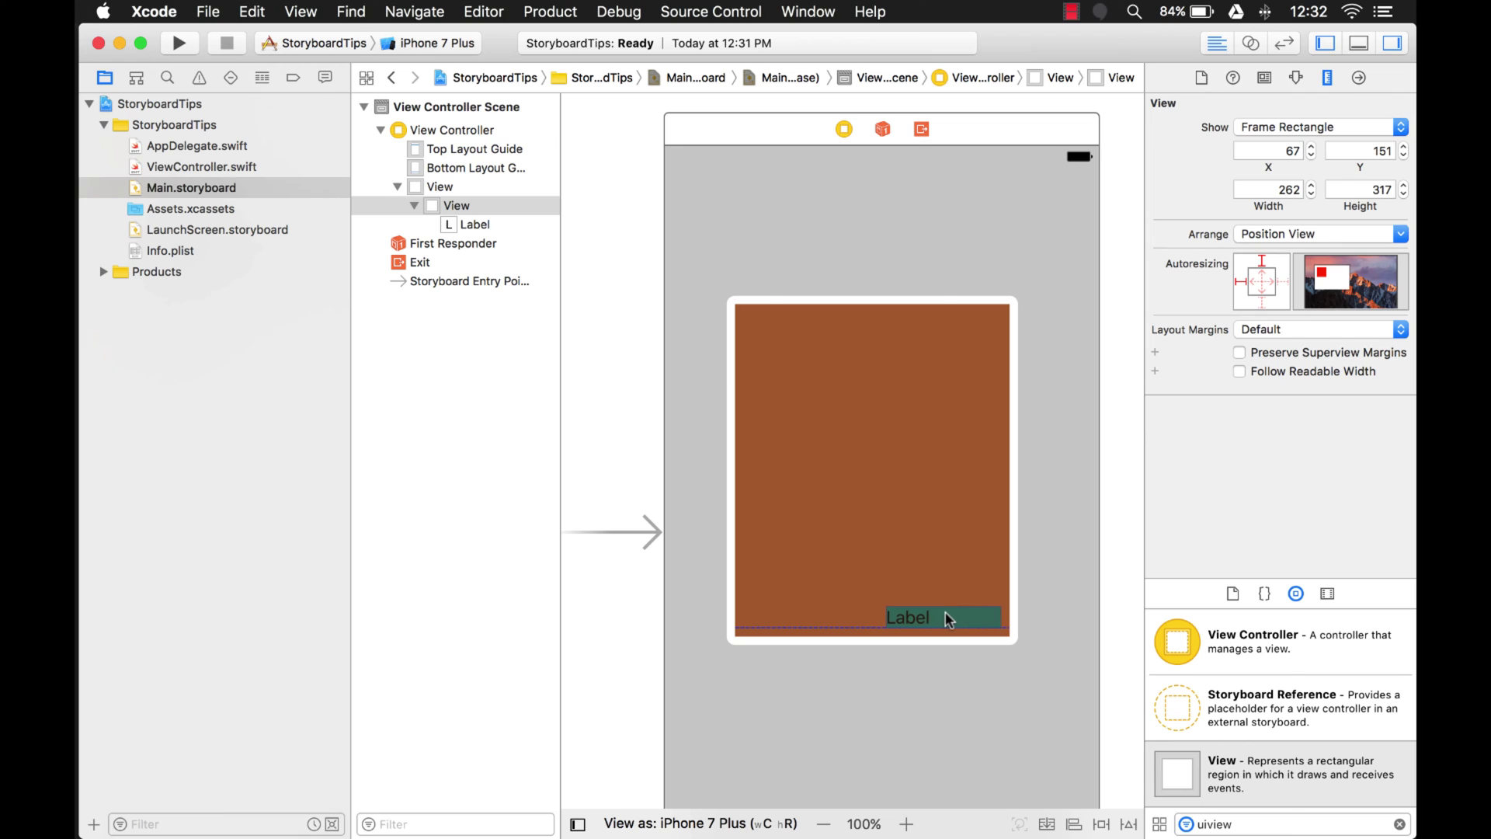
click(944, 612)
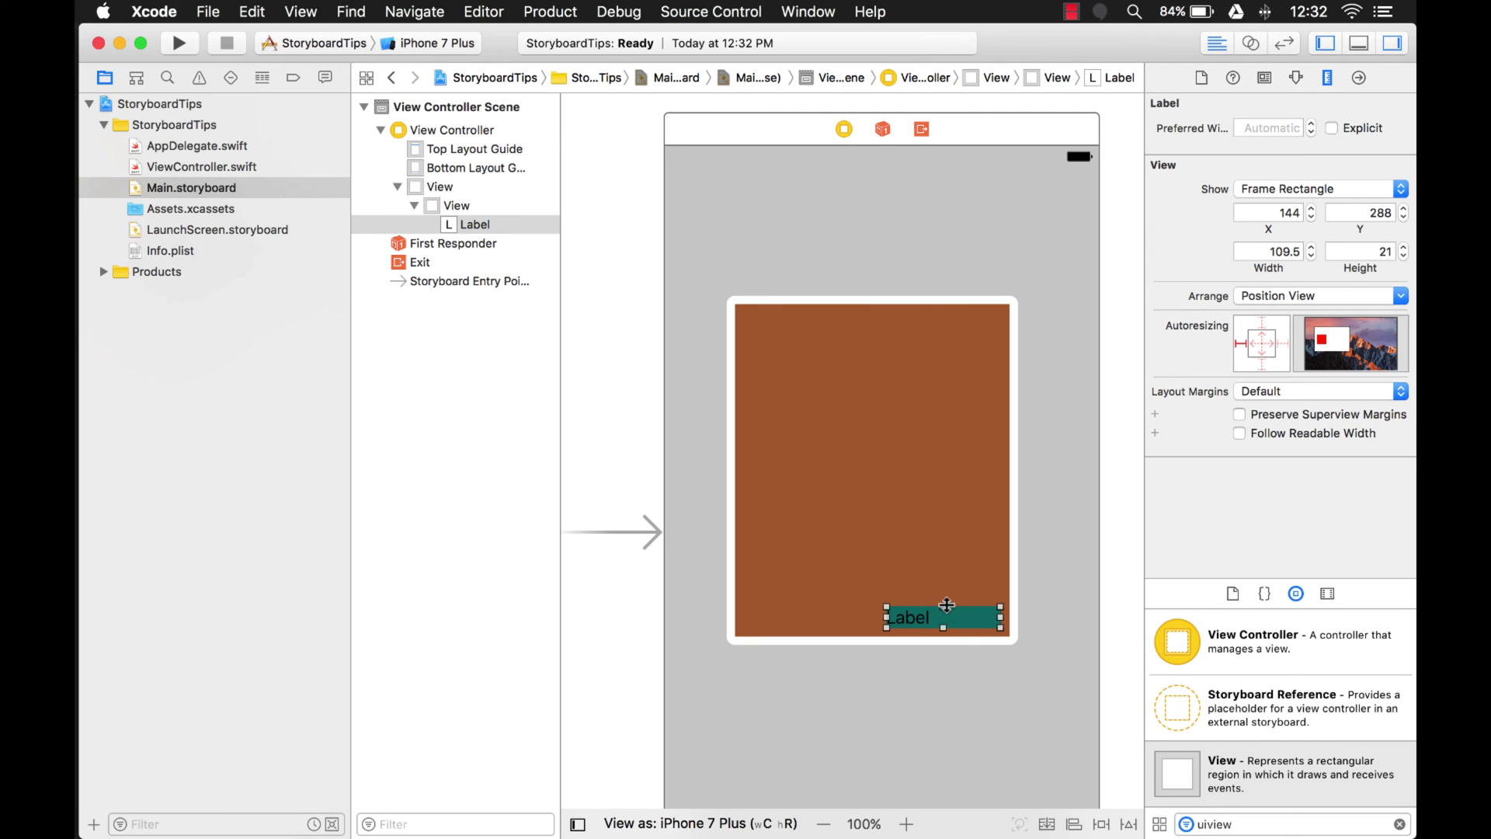
drag(944, 606, 943, 466)
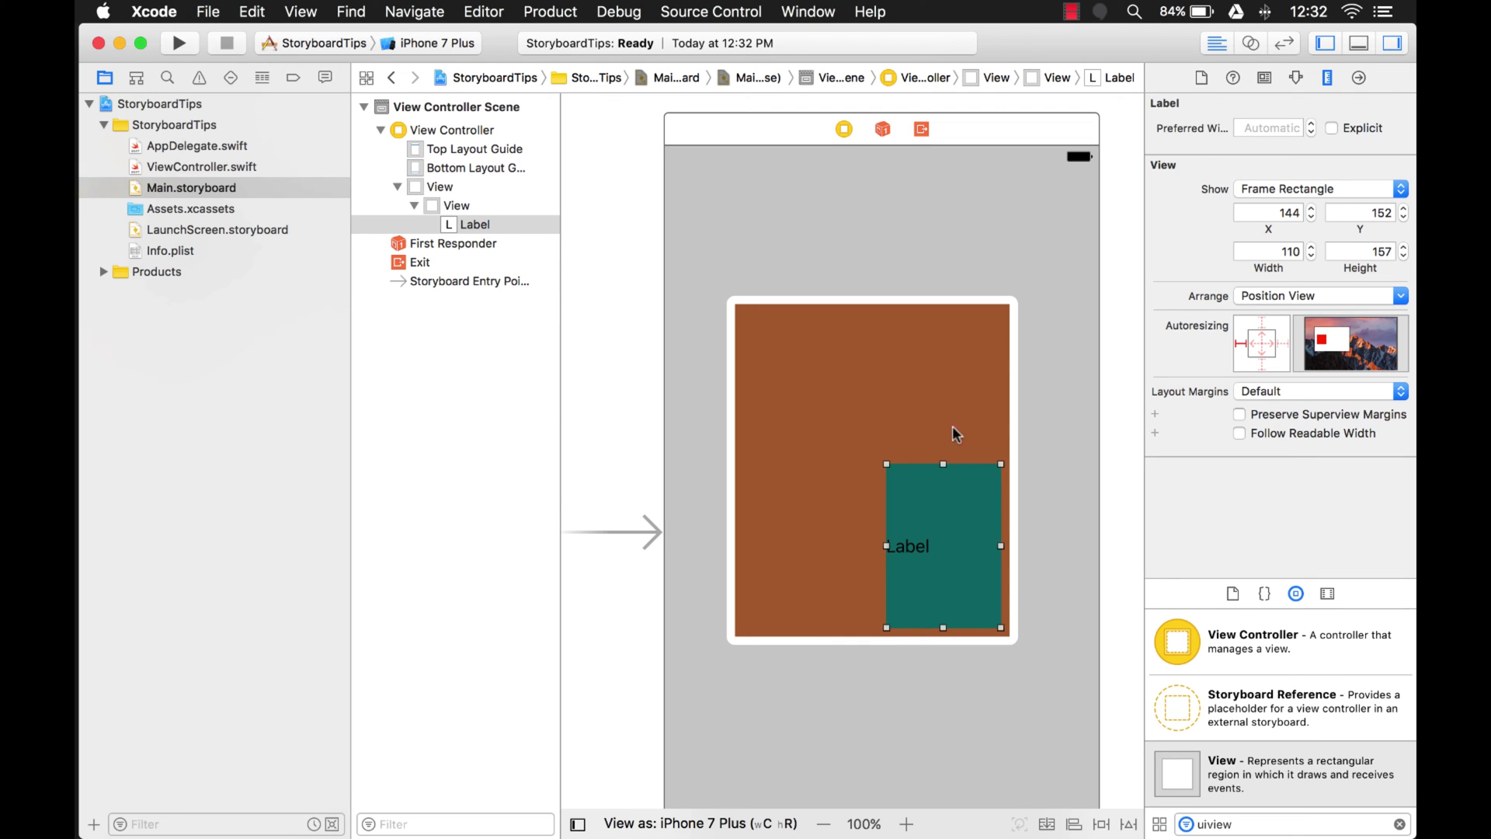